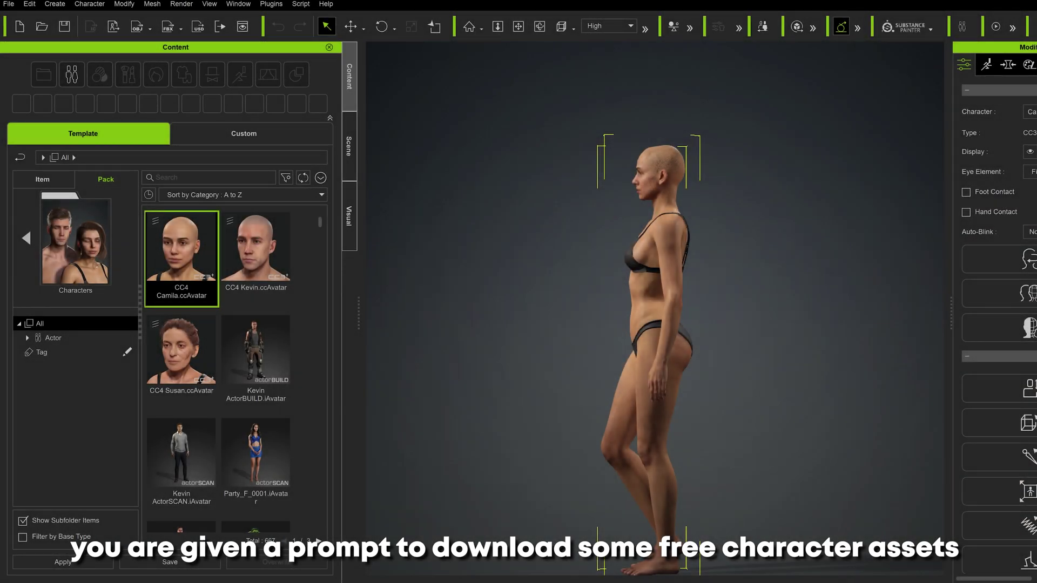
# Step: Return to the top level of the content library and browse the available template packs
pyautogui.scroll(-2, 196, 297)
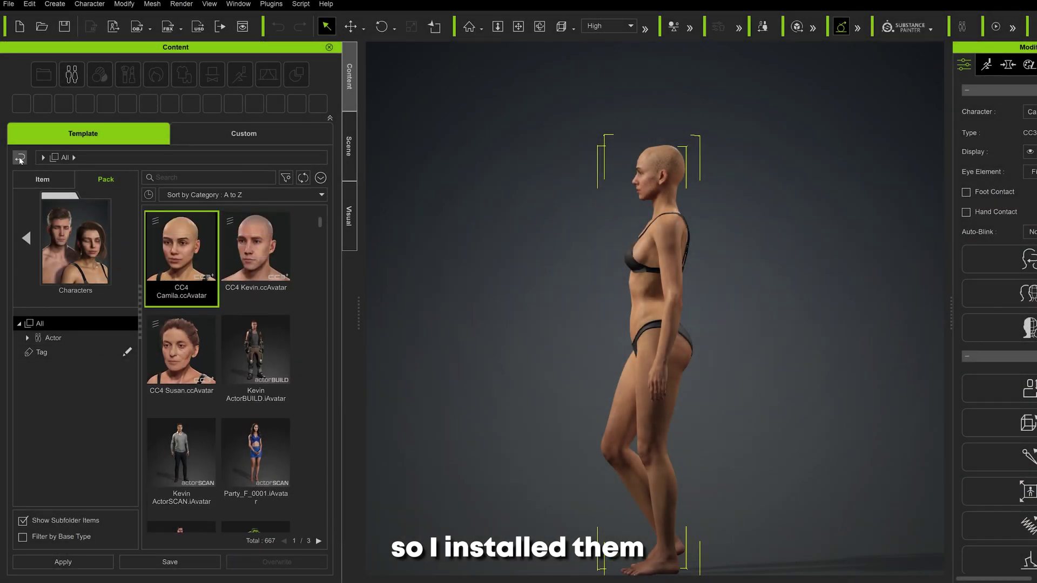
pyautogui.click(20, 158)
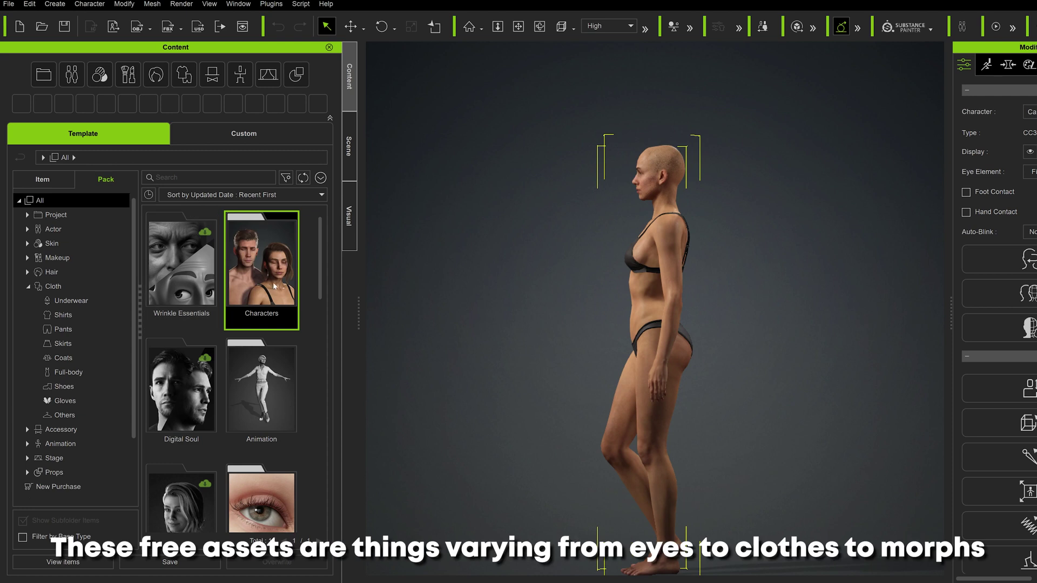
pyautogui.scroll(-1, 275, 330)
pyautogui.scroll(-3, 279, 332)
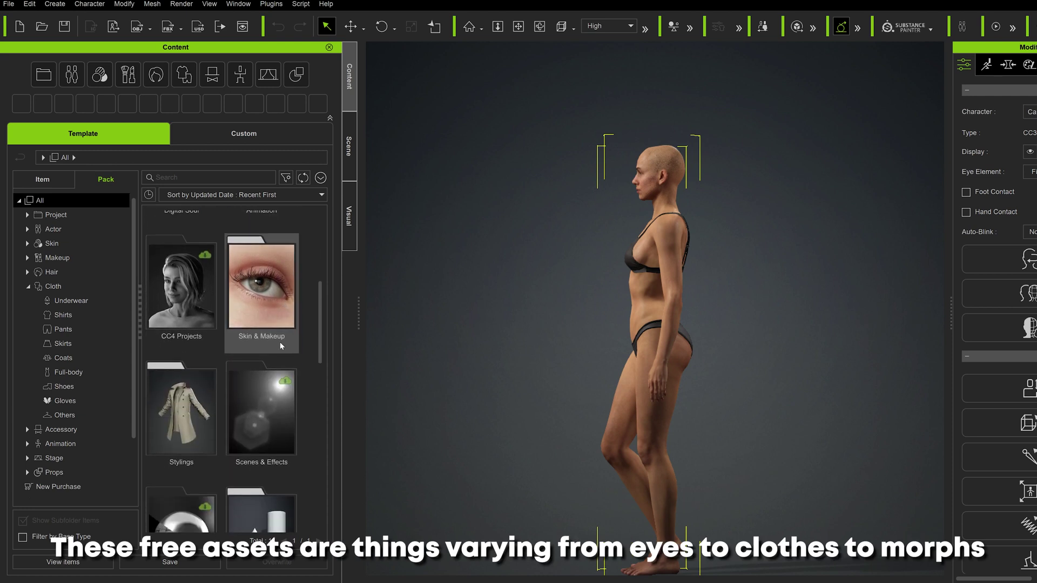
pyautogui.scroll(-5, 186, 355)
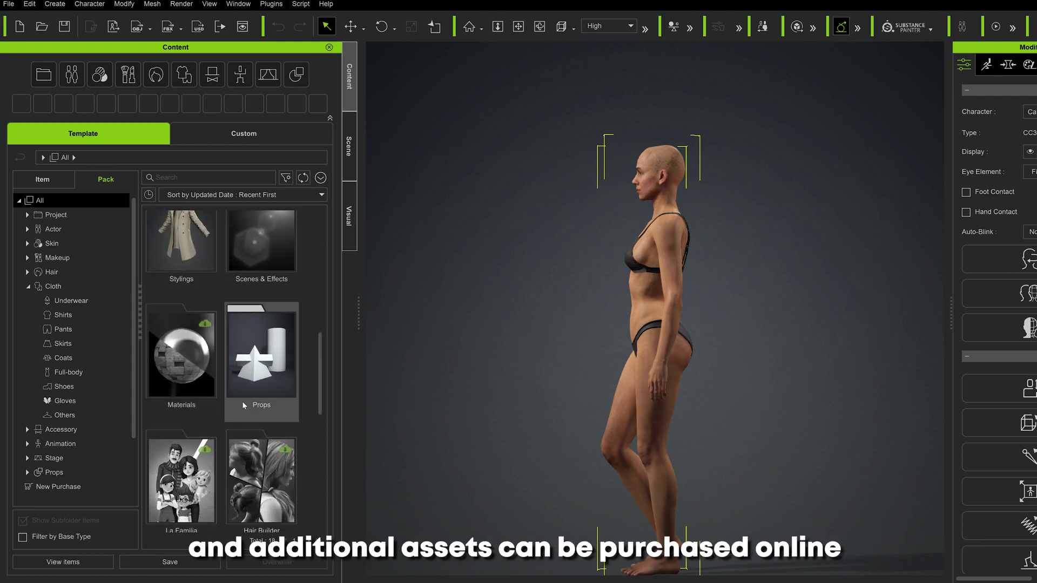
pyautogui.scroll(-4, 198, 400)
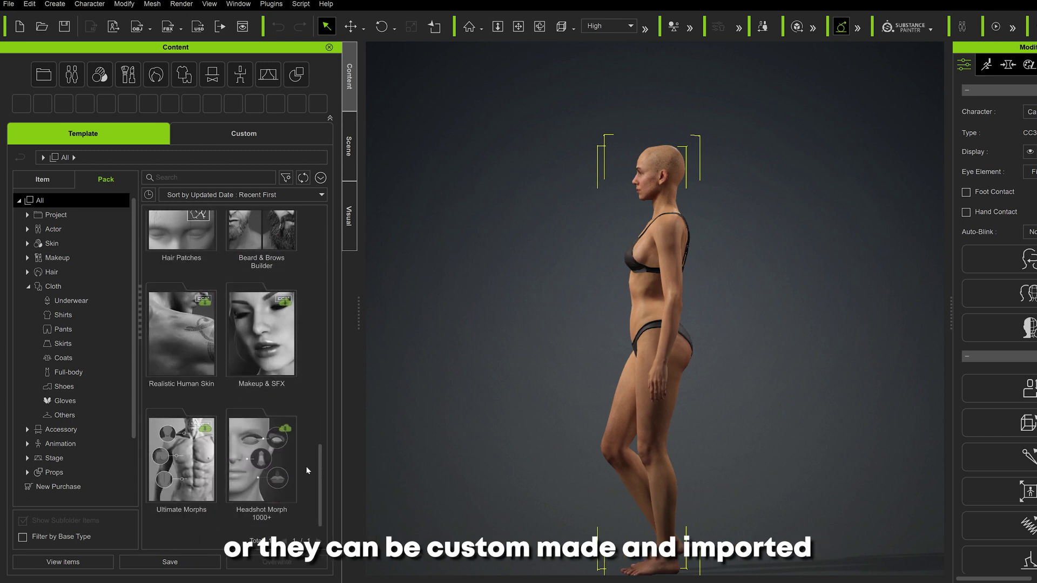
pyautogui.moveTo(321, 472); pyautogui.dragTo(308, 232)
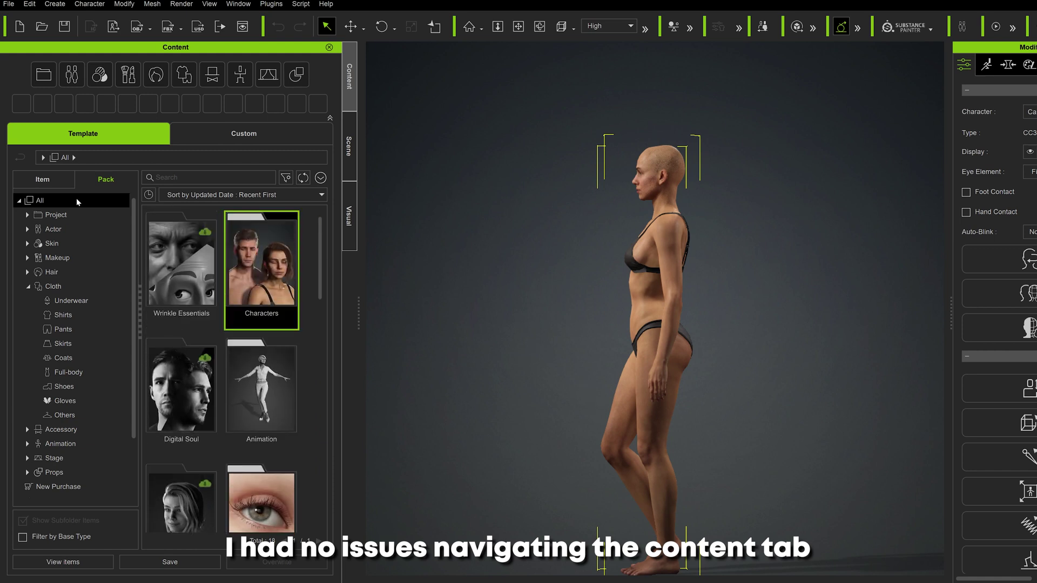
# Step: Browse the New Purchase, Props, Stage, Animation and Accessory categories of the template library
pyautogui.click(59, 487)
pyautogui.click(57, 474)
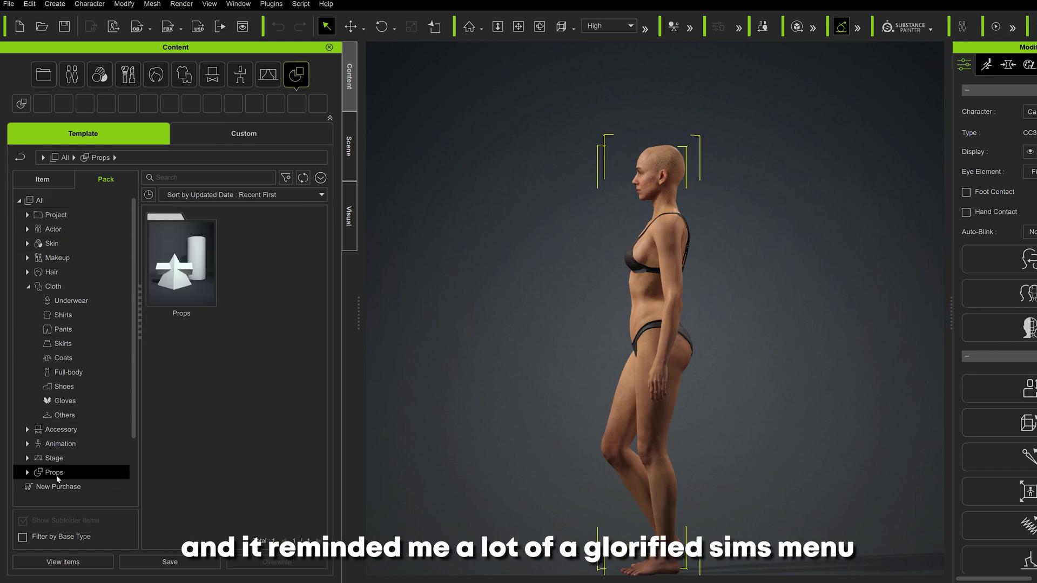
pyautogui.click(54, 458)
pyautogui.click(54, 445)
pyautogui.click(57, 431)
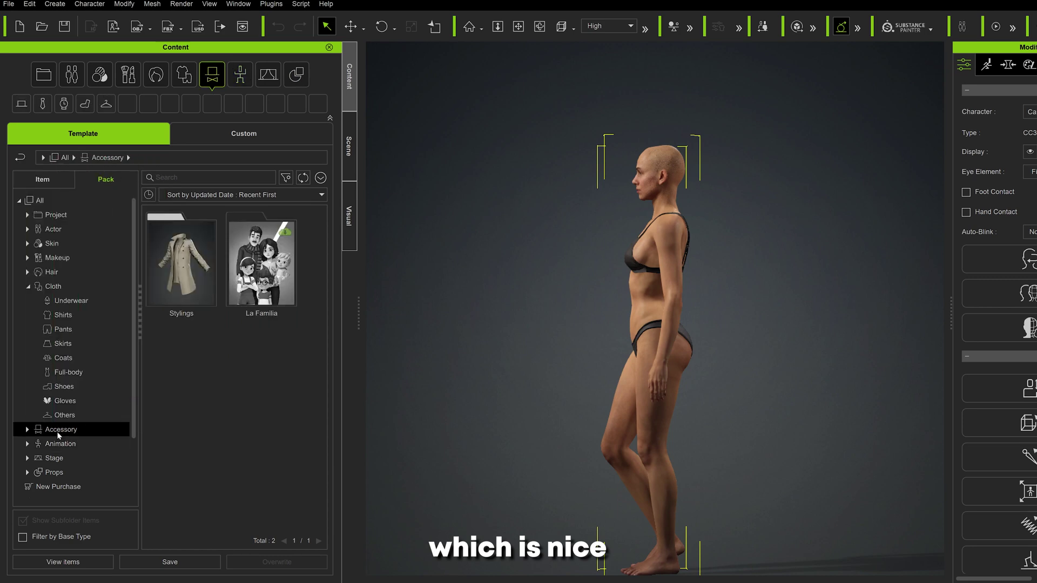
pyautogui.scroll(-1, 76, 413)
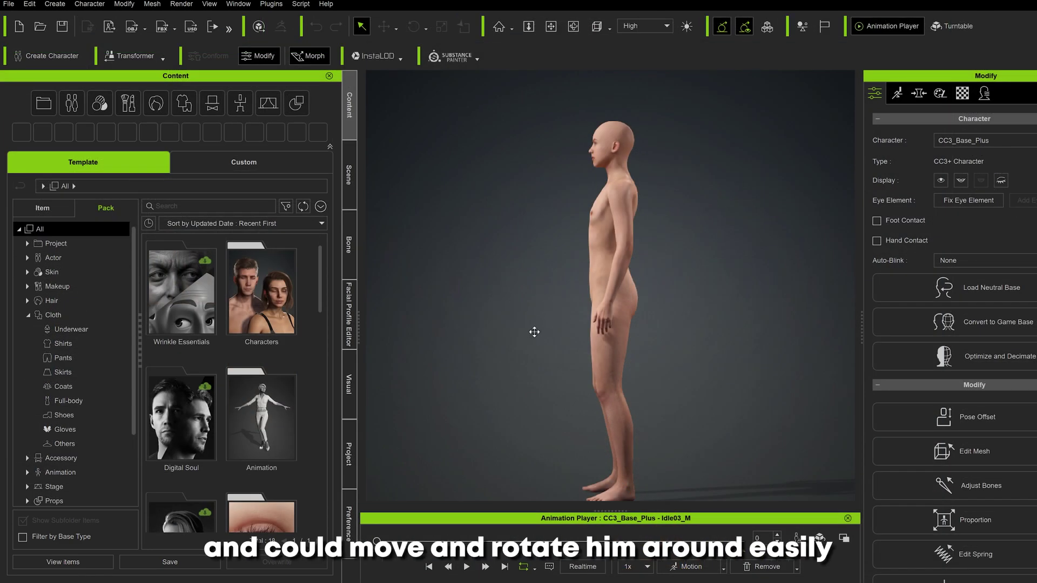
# Step: Inspect the CC3_Base_Plus character from the side and front, including a close-up of the face
pyautogui.moveTo(532, 332); pyautogui.dragTo(565, 331, button='middle')
pyautogui.moveTo(578, 314); pyautogui.dragTo(899, 310, button='right')
pyautogui.moveTo(755, 253); pyautogui.dragTo(664, 326, button='right')
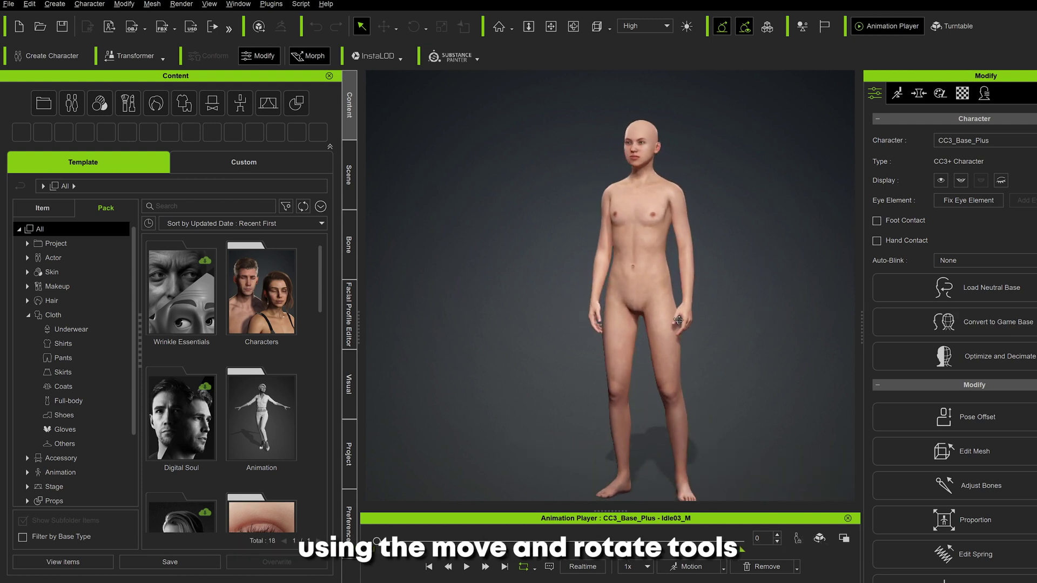
pyautogui.moveTo(730, 301); pyautogui.dragTo(482, 313, button='right')
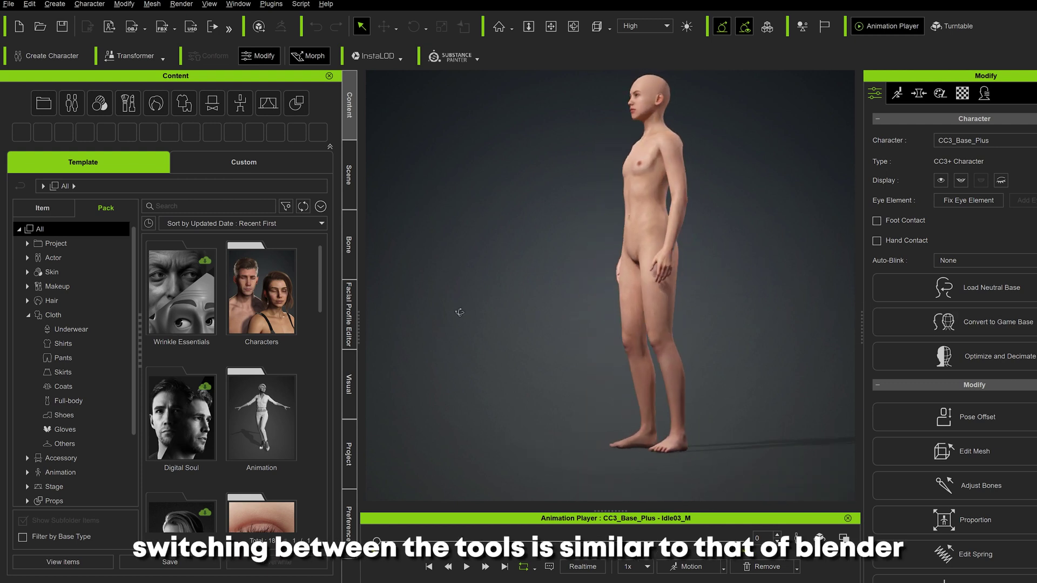
pyautogui.moveTo(675, 305); pyautogui.dragTo(554, 304, button='right')
pyautogui.moveTo(555, 300); pyautogui.dragTo(508, 401, button='middle')
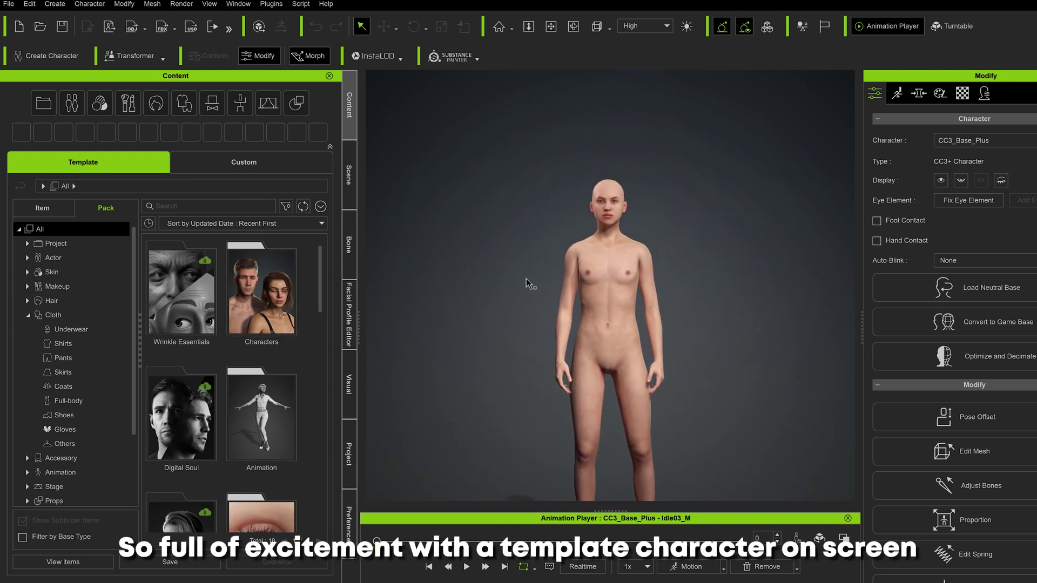
pyautogui.press('j')
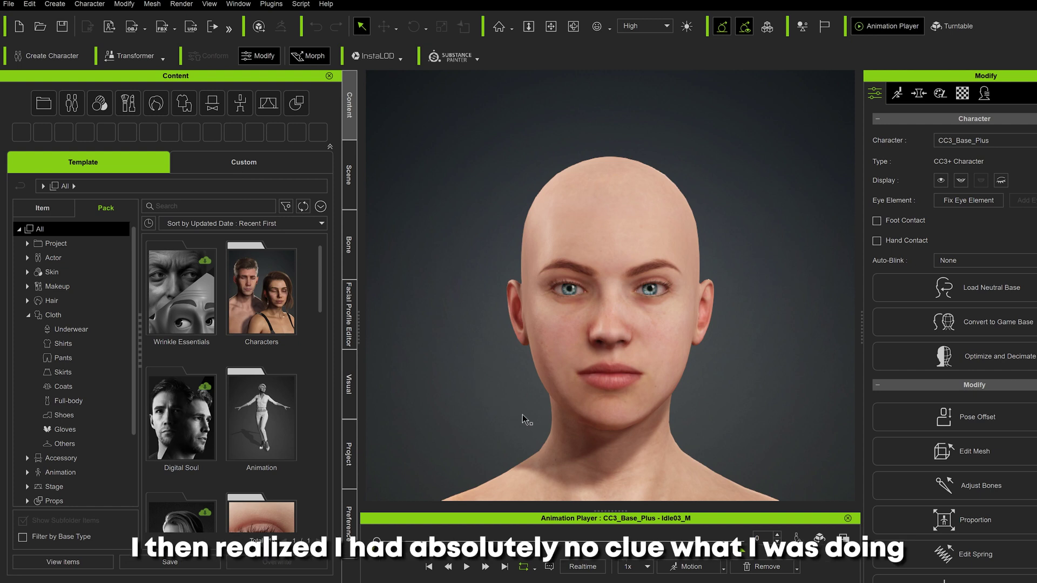
pyautogui.scroll(-5, 515, 413)
pyautogui.moveTo(497, 406); pyautogui.dragTo(479, 355, button='right')
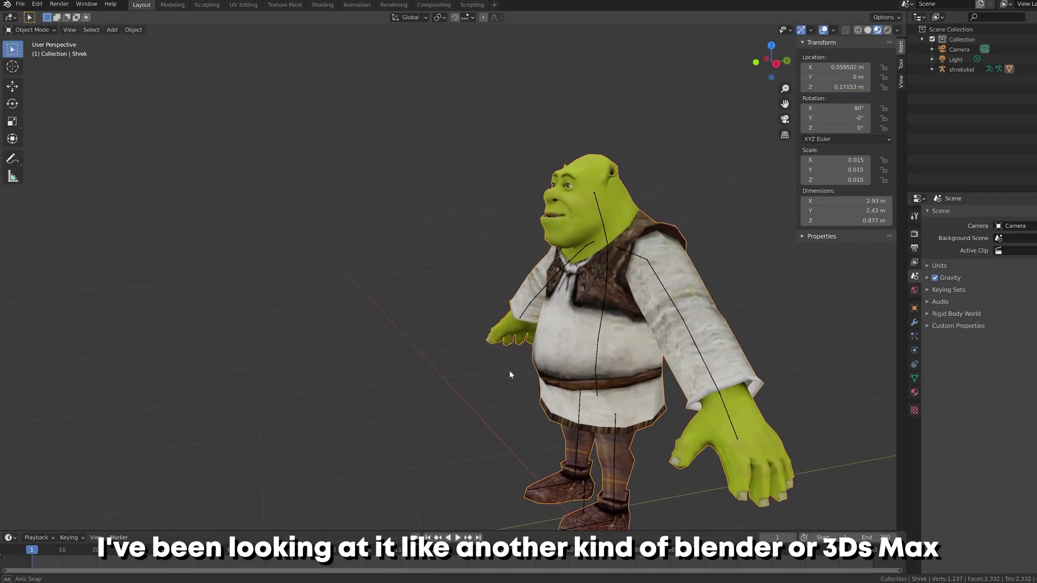
# Step: Switch to Blender and examine the Shrek model from several angles, ending on a front view
pyautogui.moveTo(509, 371); pyautogui.dragTo(486, 351, button='middle')
pyautogui.scroll(4, 470, 280)
pyautogui.moveTo(470, 280); pyautogui.dragTo(515, 336, button='middle')
pyautogui.scroll(-2, 516, 336)
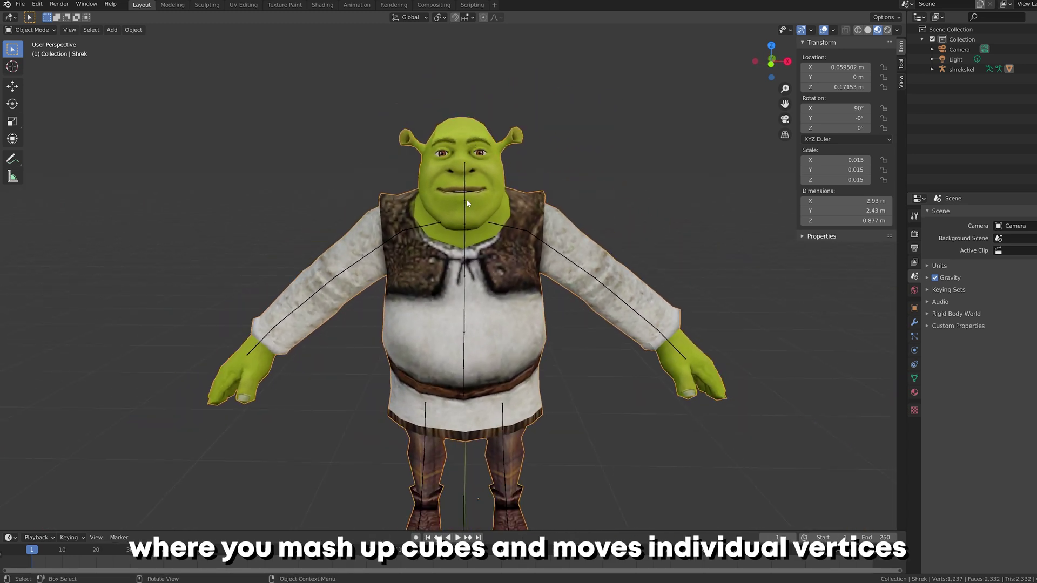
pyautogui.scroll(-1, 467, 196)
pyautogui.press('Tab')
pyautogui.click(508, 157)
pyautogui.press('g')
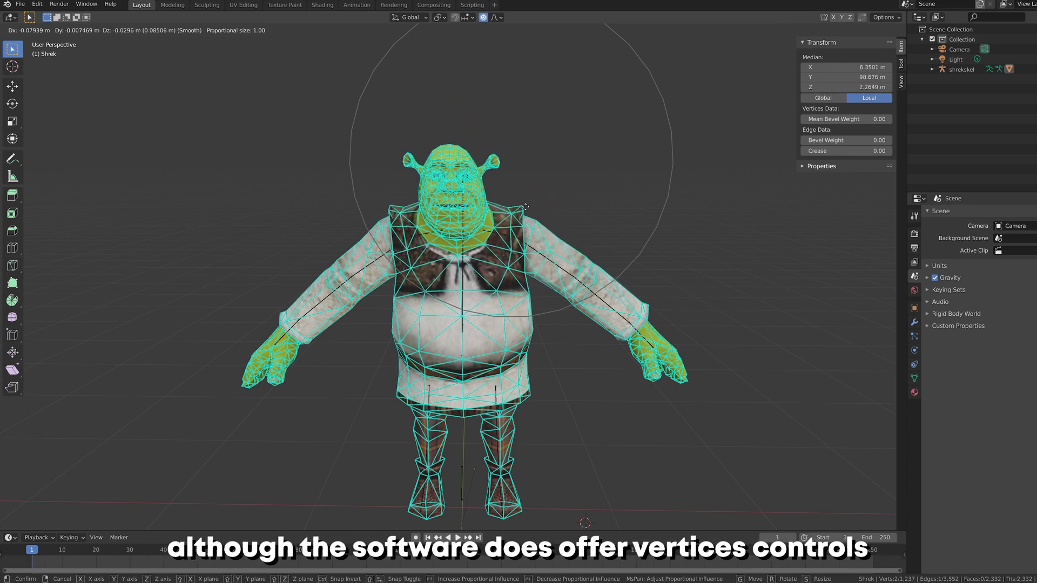
pyautogui.press('Escape')
pyautogui.press('Tab')
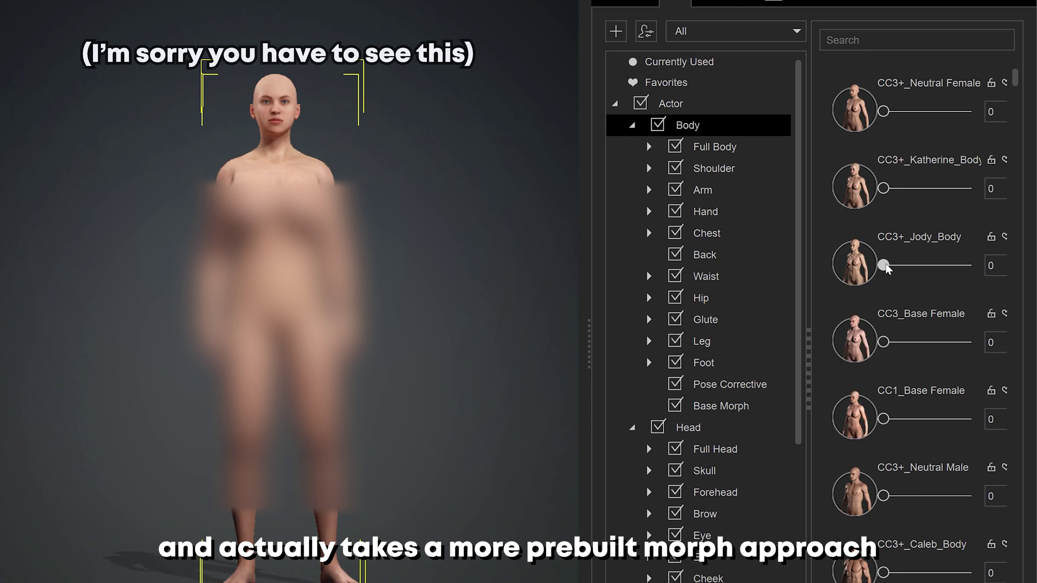
# Step: Set the CC3+ Neutral Female, Katherine, Jody and Neutral Male body morphs plus the CC3 and CC1 Base Female morphs to 100
pyautogui.moveTo(882, 265); pyautogui.dragTo(982, 271)
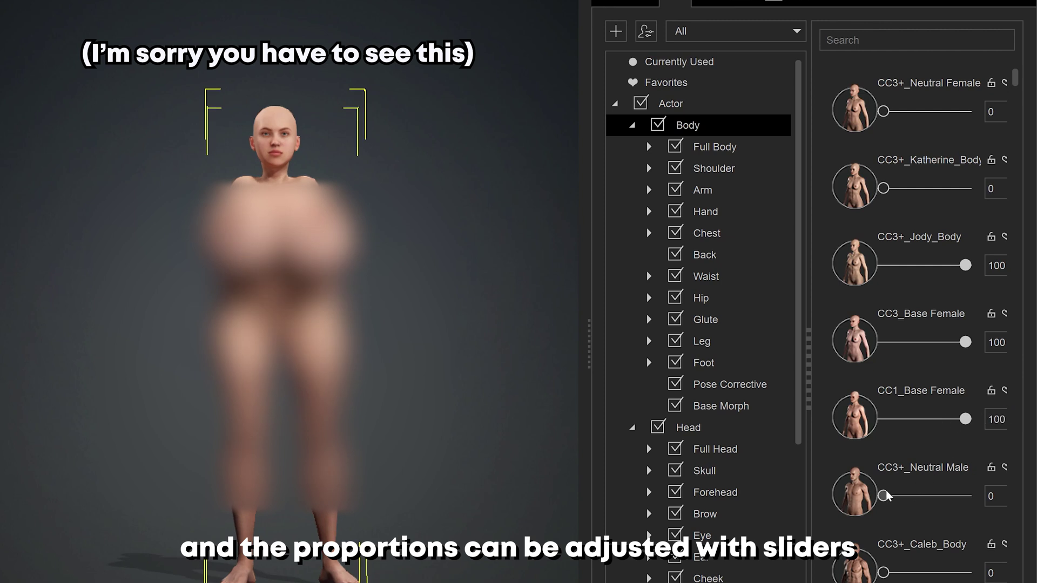
pyautogui.moveTo(885, 195); pyautogui.dragTo(982, 188)
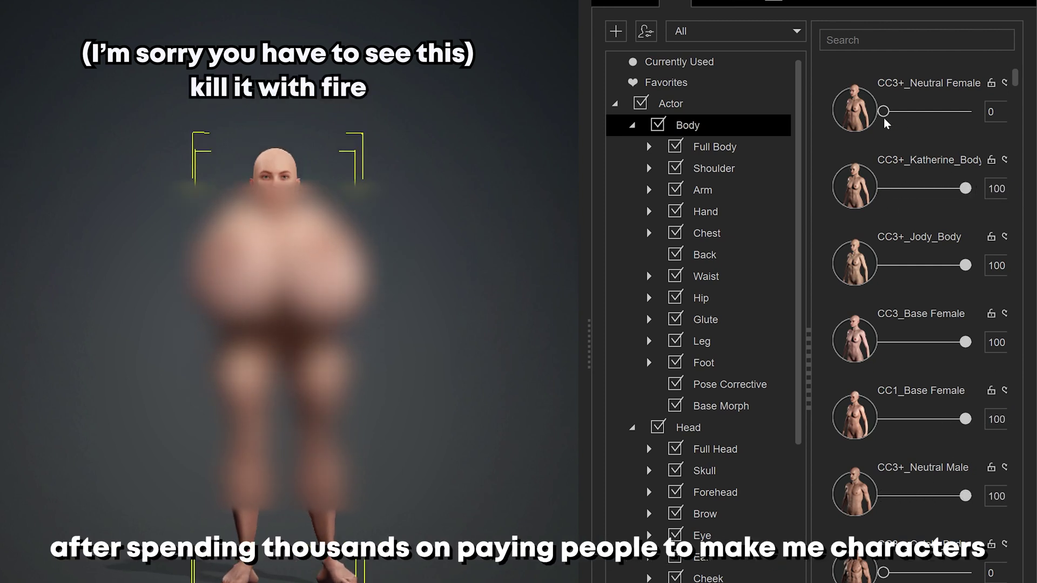
pyautogui.moveTo(883, 112); pyautogui.dragTo(989, 128)
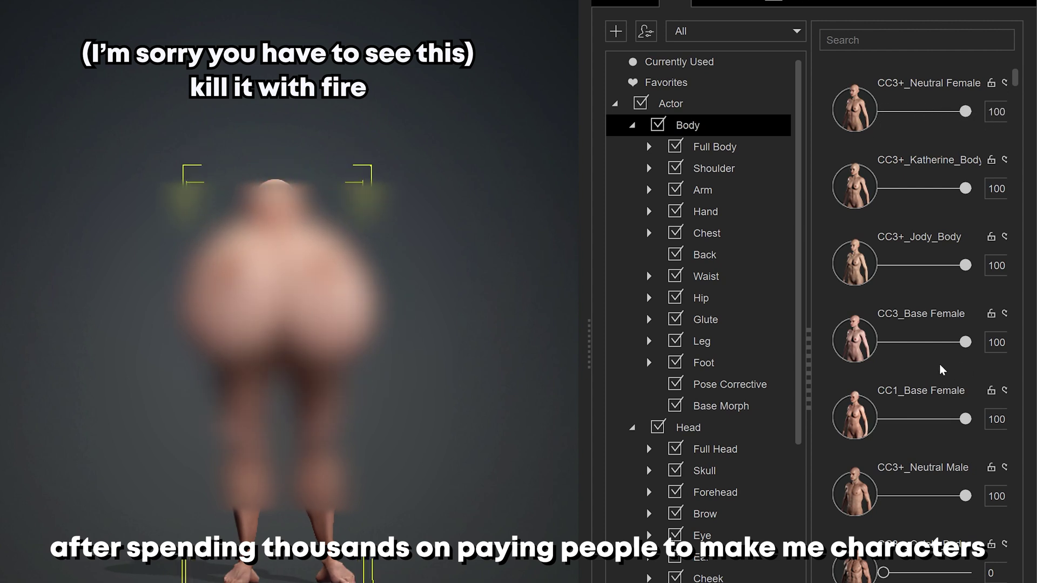
# Step: Set the CC3+_Caleb_Body, CC3+_Kevin_Body and CC3_Base Male morphs to 100 and raise CC1_Base Male partway
pyautogui.scroll(-1, 879, 524)
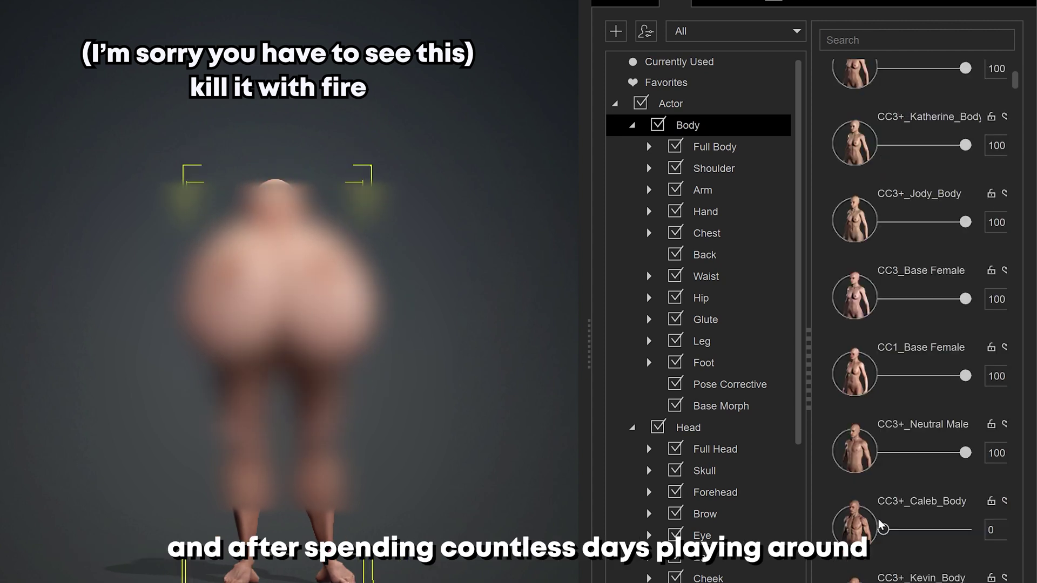
pyautogui.moveTo(884, 530); pyautogui.dragTo(969, 530)
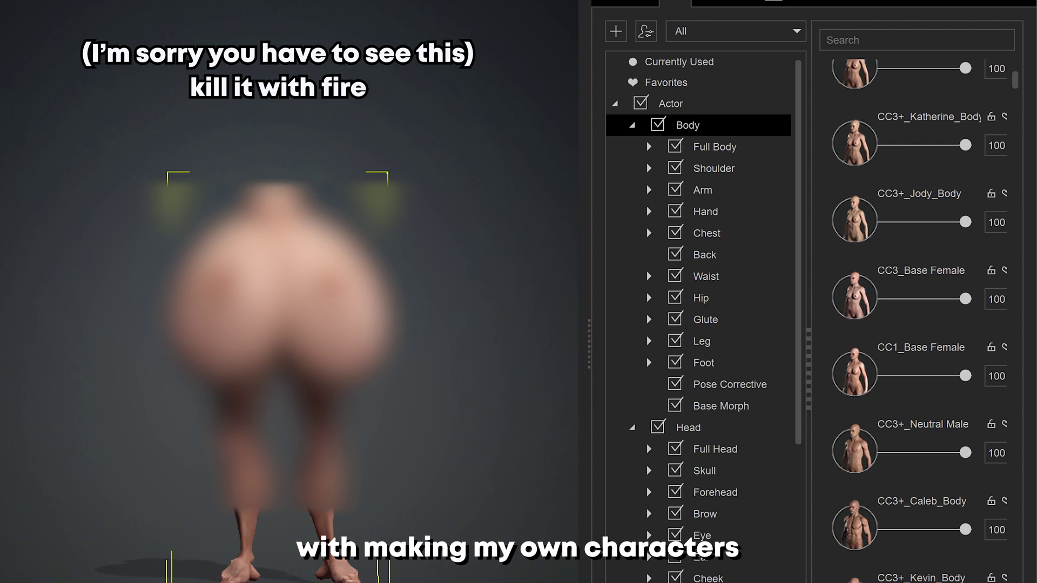
pyautogui.scroll(-4, 899, 526)
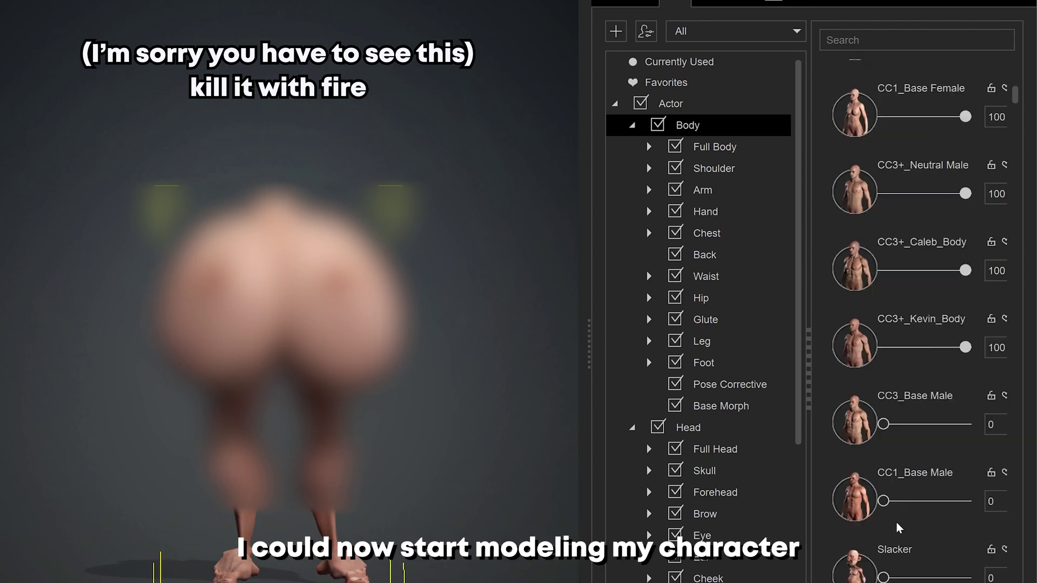
pyautogui.moveTo(882, 426); pyautogui.dragTo(978, 432)
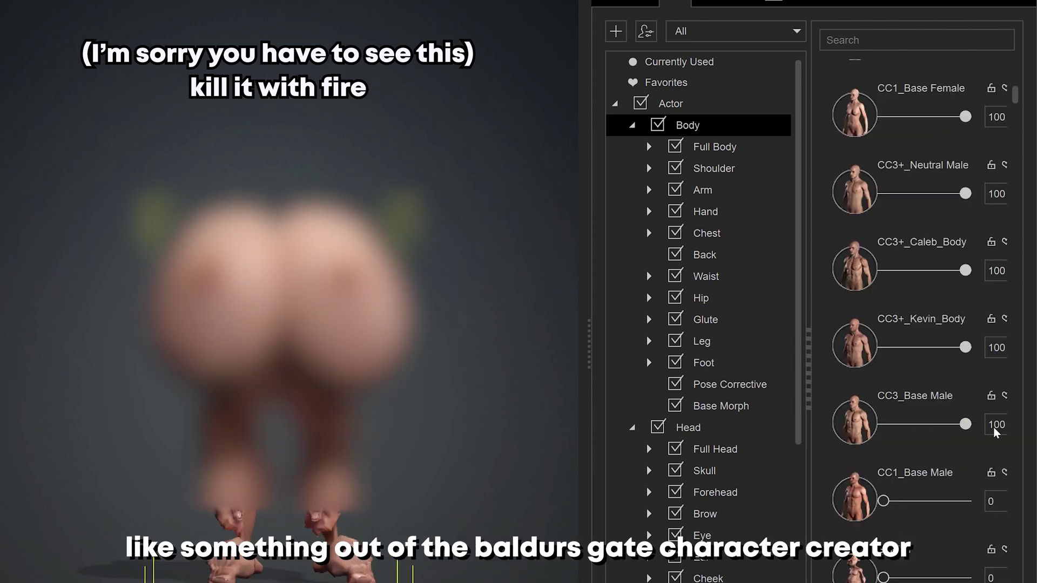
pyautogui.scroll(-1, 909, 464)
pyautogui.moveTo(883, 415); pyautogui.dragTo(909, 416)
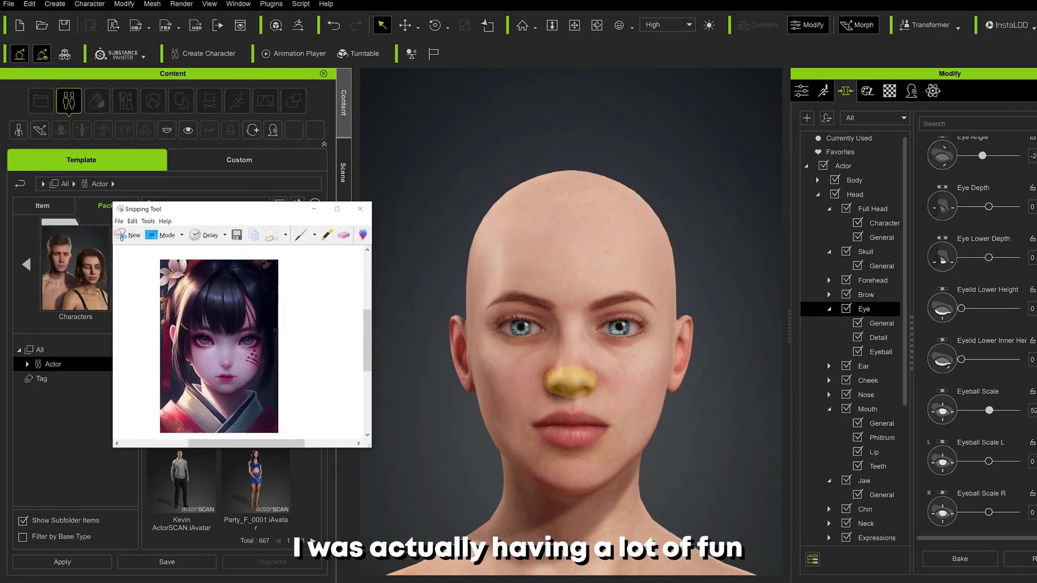
# Step: Enlarge the character's eyes by raising Eye Scale to its maximum and Eye Width to about 51
pyautogui.click(569, 361)
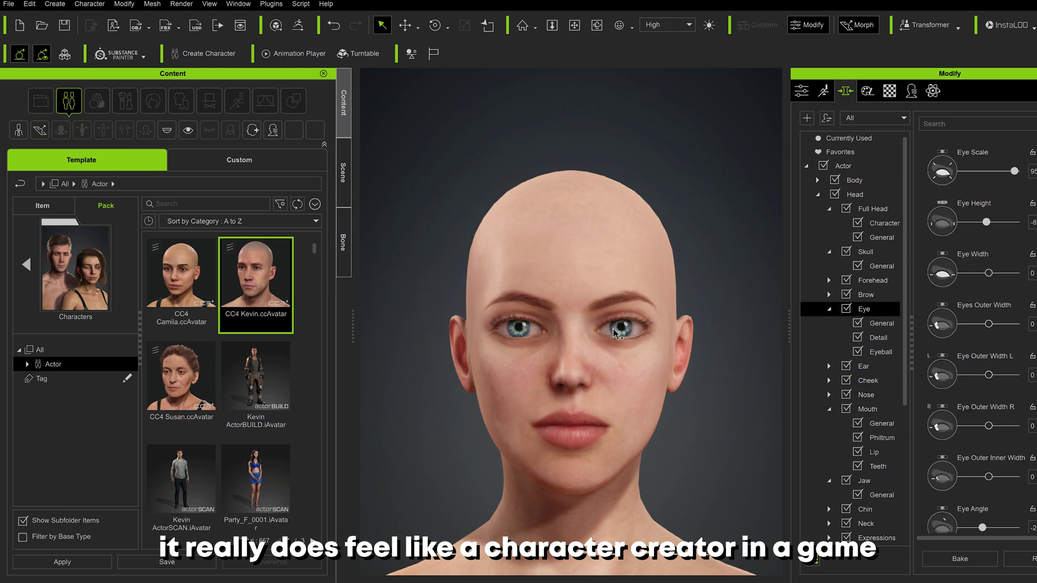
pyautogui.click(621, 345)
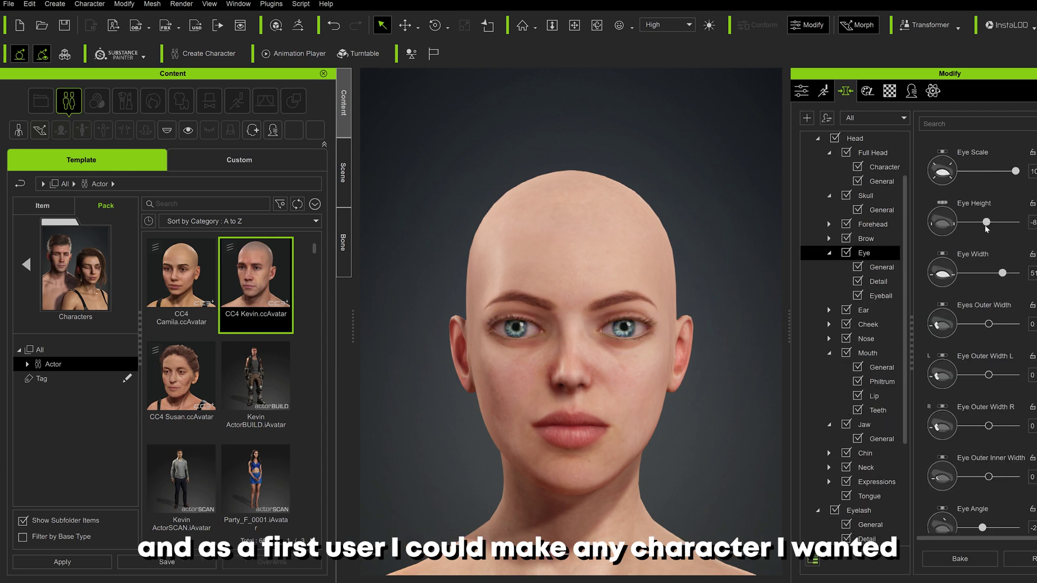
pyautogui.scroll(-1, 967, 420)
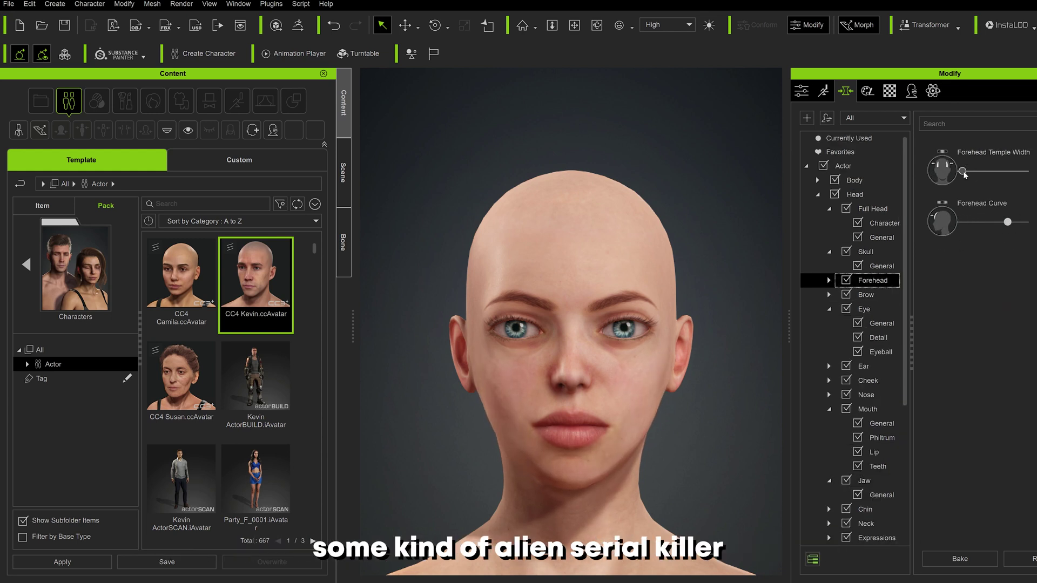
# Step: Reshape the head by adjusting the Skull Width morph and reducing the Mouth Scale
pyautogui.moveTo(993, 222); pyautogui.dragTo(1031, 222)
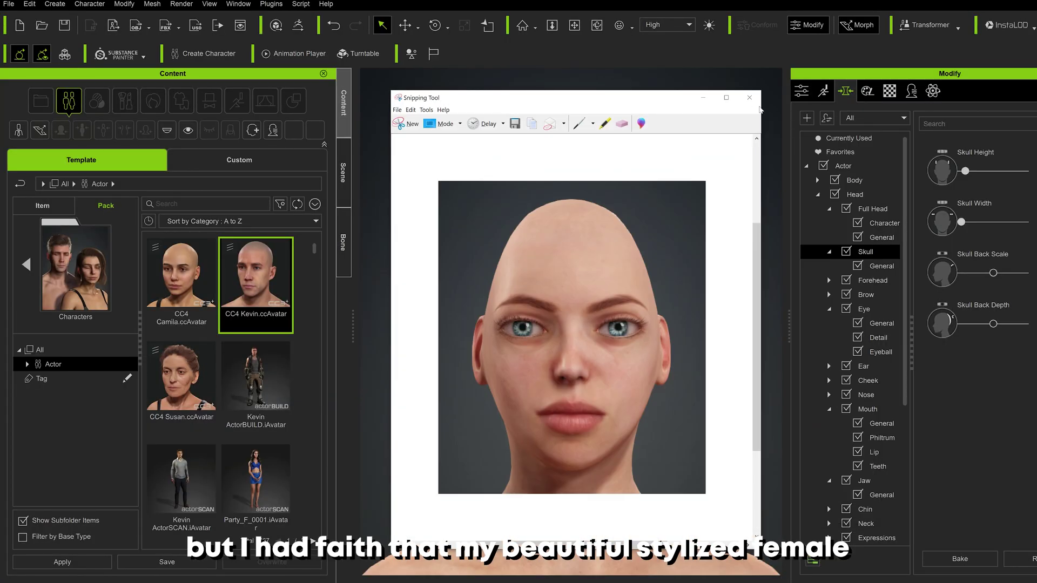
pyautogui.moveTo(965, 222); pyautogui.dragTo(976, 222)
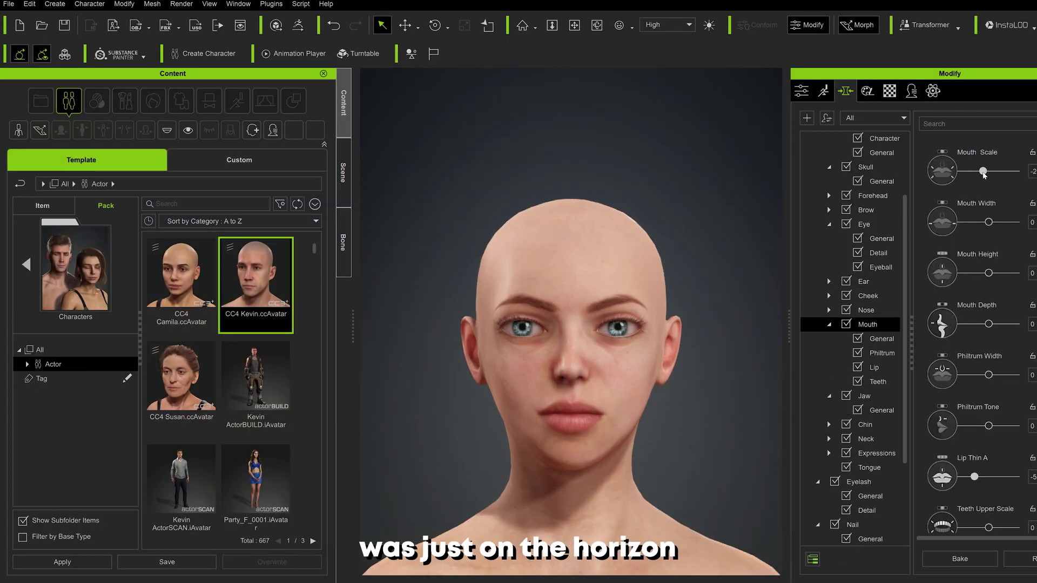
pyautogui.moveTo(982, 171); pyautogui.dragTo(968, 171)
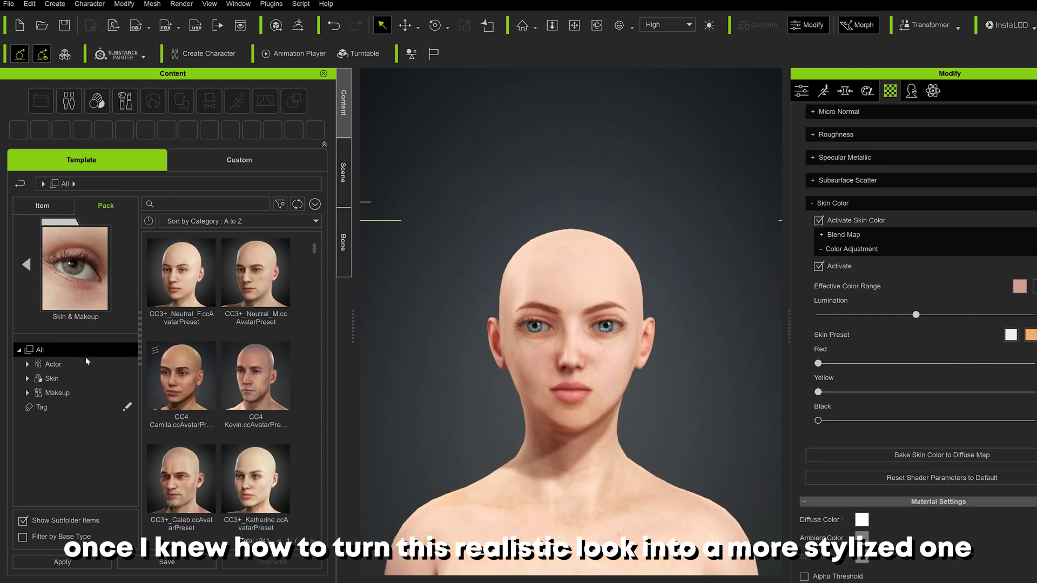
# Step: Try the Slacker and Camila heavy makeup skin presets on the character and adjust the skin color's Lumination
pyautogui.moveTo(255, 275); pyautogui.dragTo(550, 340)
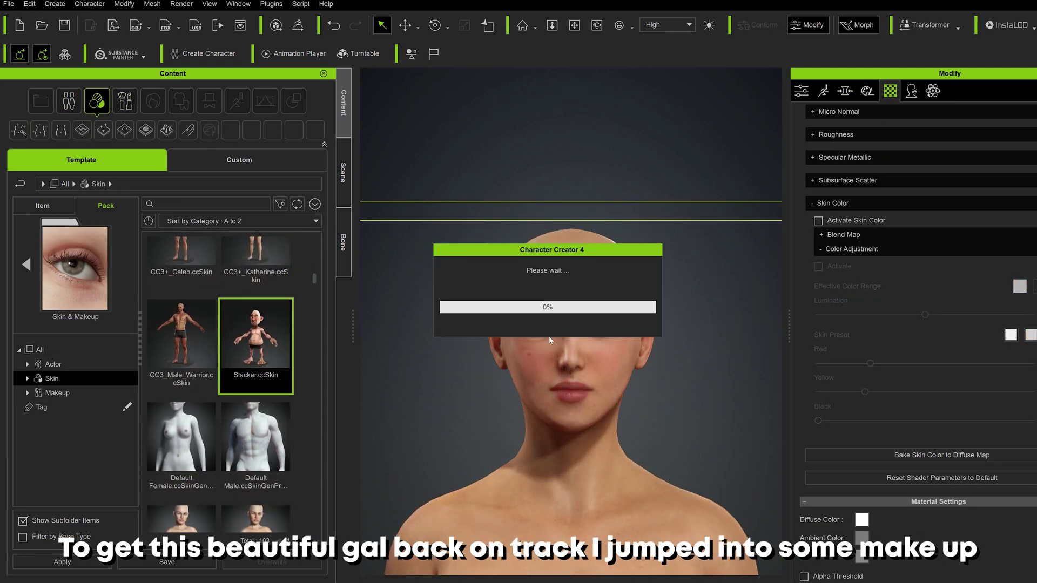
pyautogui.moveTo(314, 278); pyautogui.dragTo(323, 478)
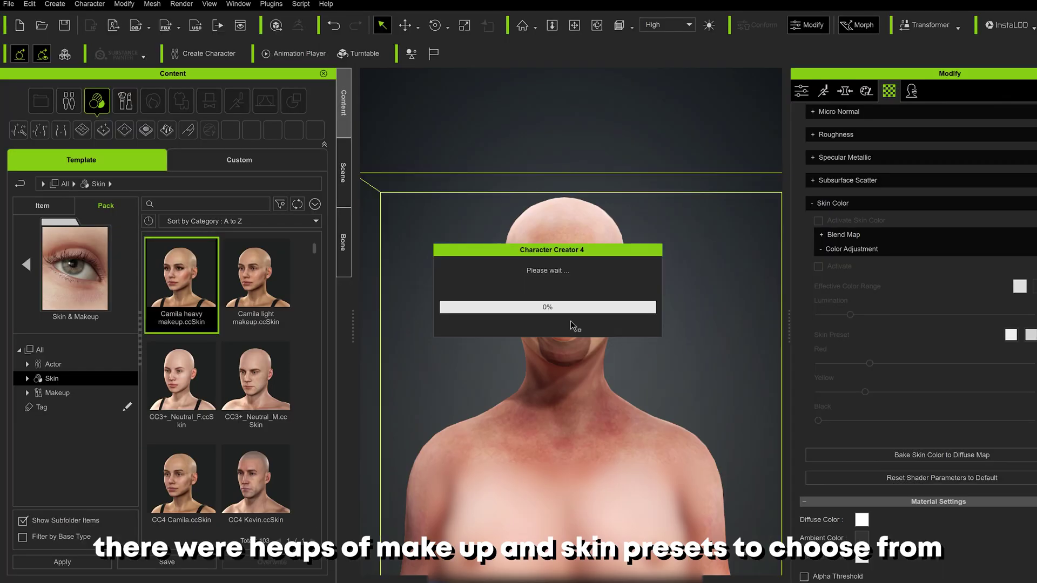
pyautogui.click(529, 315)
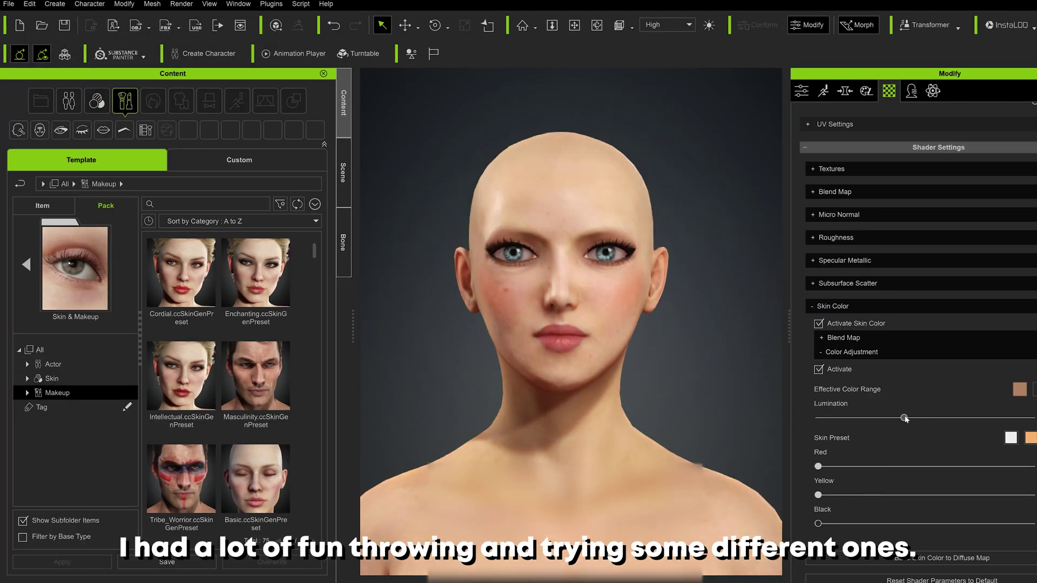
pyautogui.moveTo(924, 418); pyautogui.dragTo(931, 417)
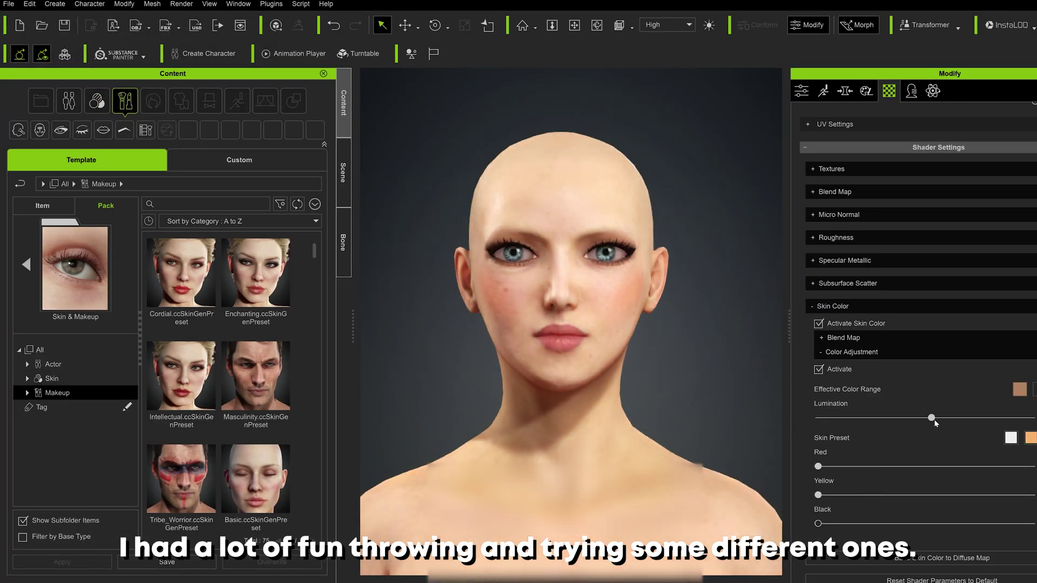
# Step: Apply the Intellectual makeup preset for dark, smoky eyes to the character
pyautogui.doubleClick(176, 388)
pyautogui.scroll(-2, 309, 266)
pyautogui.moveTo(313, 262); pyautogui.dragTo(313, 382)
pyautogui.doubleClick(181, 276)
pyautogui.click(469, 317)
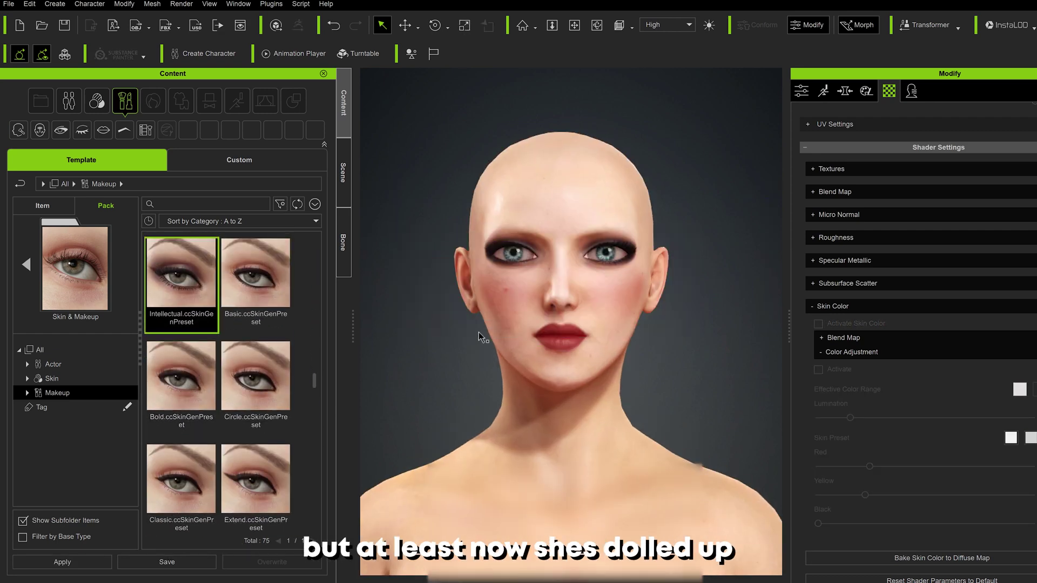
pyautogui.moveTo(526, 282); pyautogui.dragTo(554, 361, button='middle')
pyautogui.scroll(3, 554, 361)
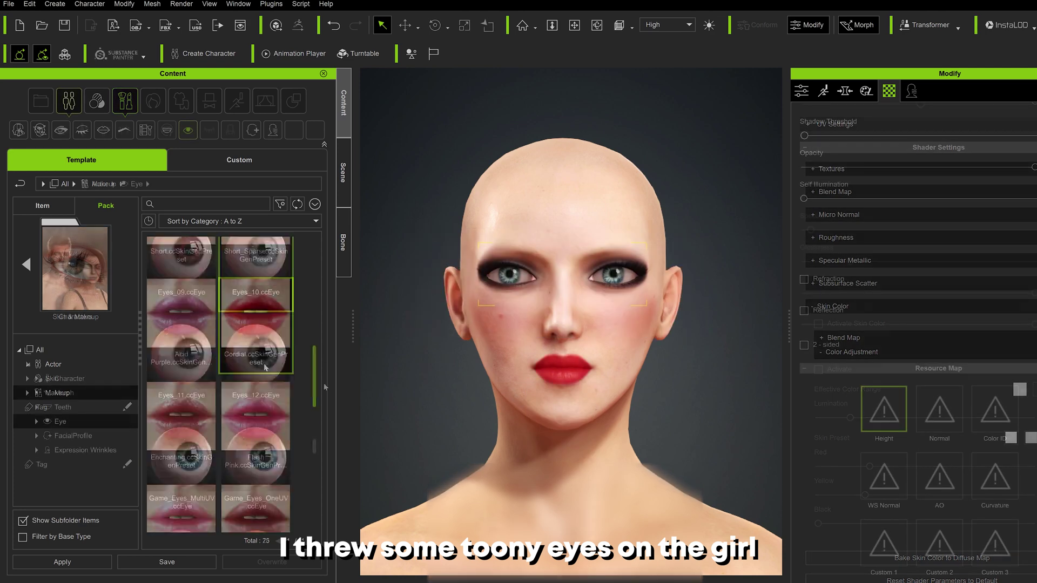
# Step: Replace the character's eyes with Toon Eyes 03 and browse the available hairstyles
pyautogui.moveTo(256, 335); pyautogui.dragTo(537, 330)
pyautogui.click(535, 325)
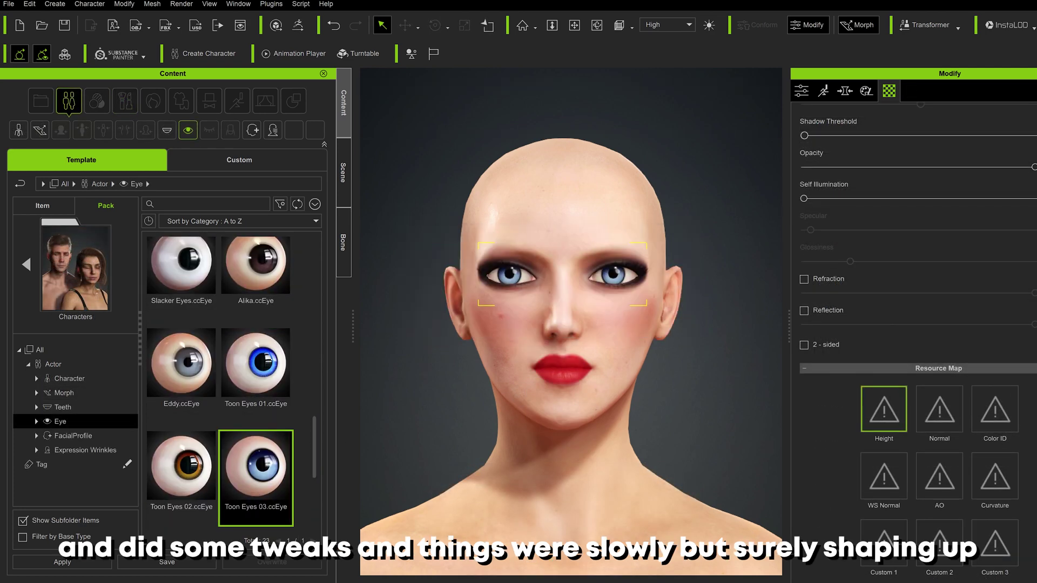
pyautogui.scroll(-3, 257, 464)
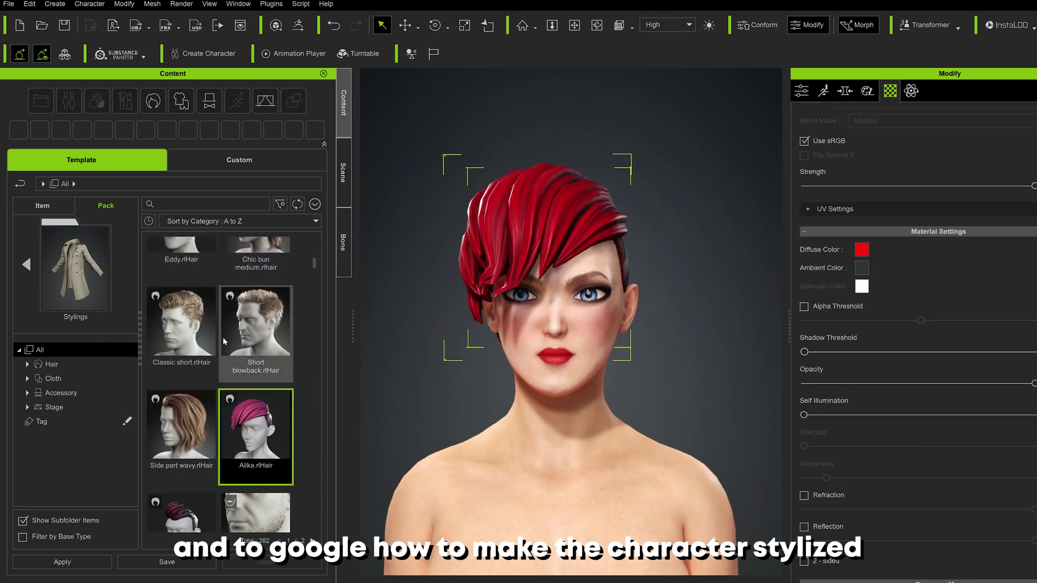
pyautogui.moveTo(315, 264); pyautogui.dragTo(316, 290)
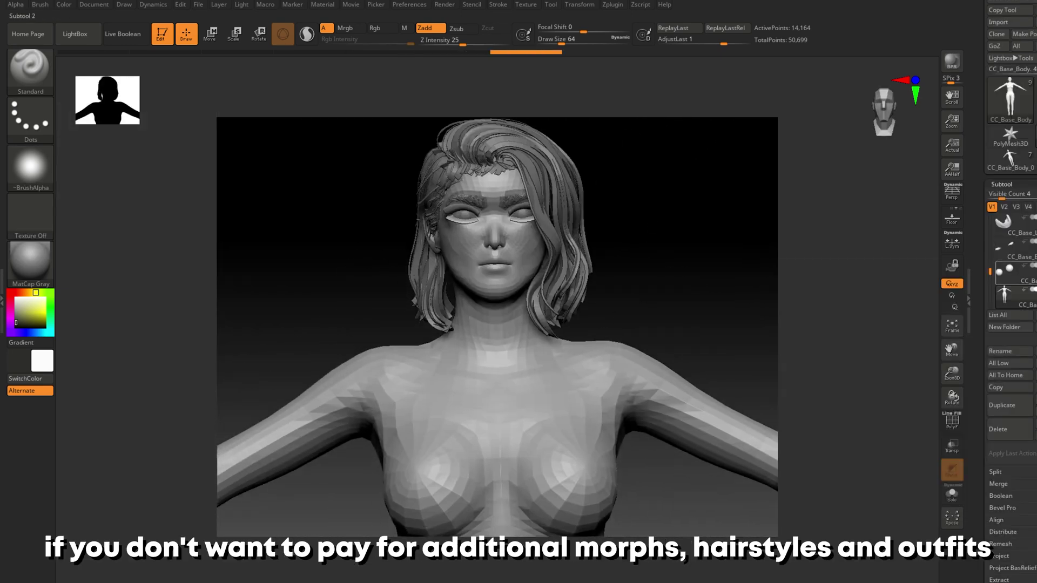
# Step: In ZBrush, turn on Dynamic Subdivision in the geometry settings of the CC_Base_Body mesh
pyautogui.click(998, 184)
pyautogui.click(1004, 196)
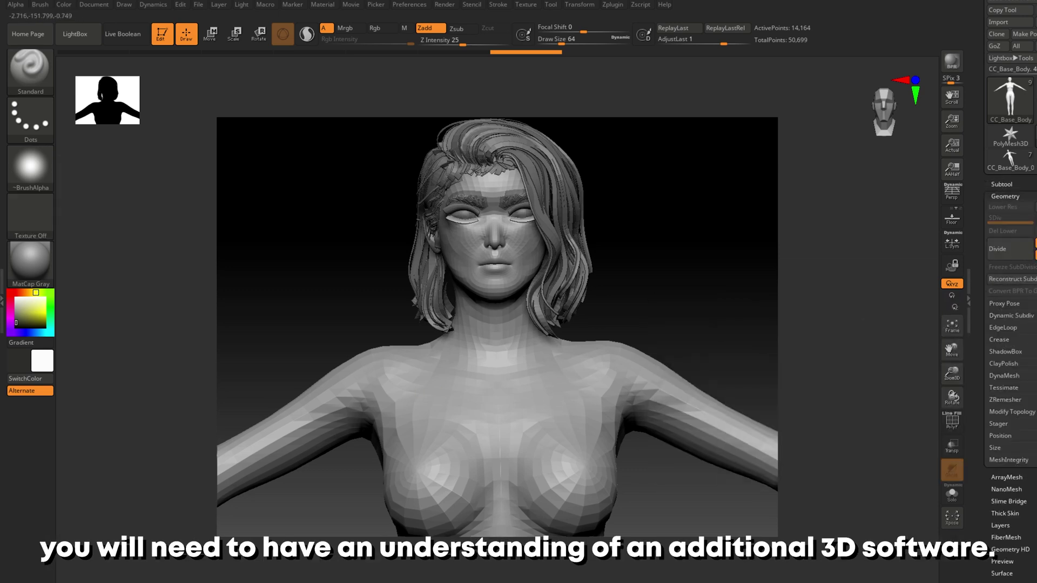
pyautogui.click(1010, 315)
pyautogui.click(1000, 328)
# Step: Set the sculpting brush's stroke type to FreeHand and inspect the face and torso up close
pyautogui.click(30, 119)
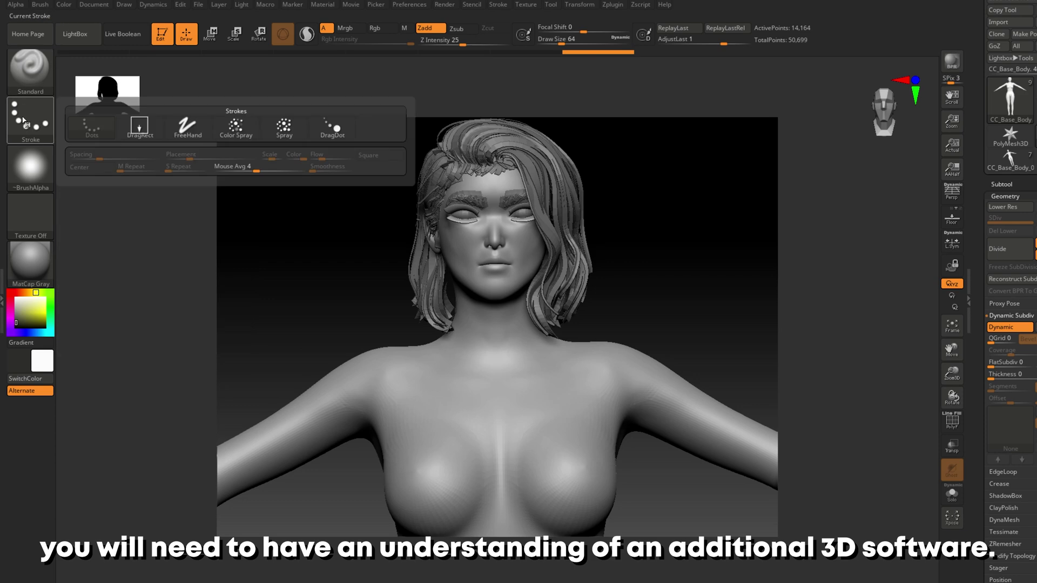
pyautogui.click(189, 128)
pyautogui.moveTo(647, 304); pyautogui.dragTo(481, 324)
pyautogui.click(481, 324)
pyautogui.keyDown('ctrl'); pyautogui.moveTo(481, 324); pyautogui.dragTo(462, 302, button='right'); pyautogui.keyUp('ctrl')
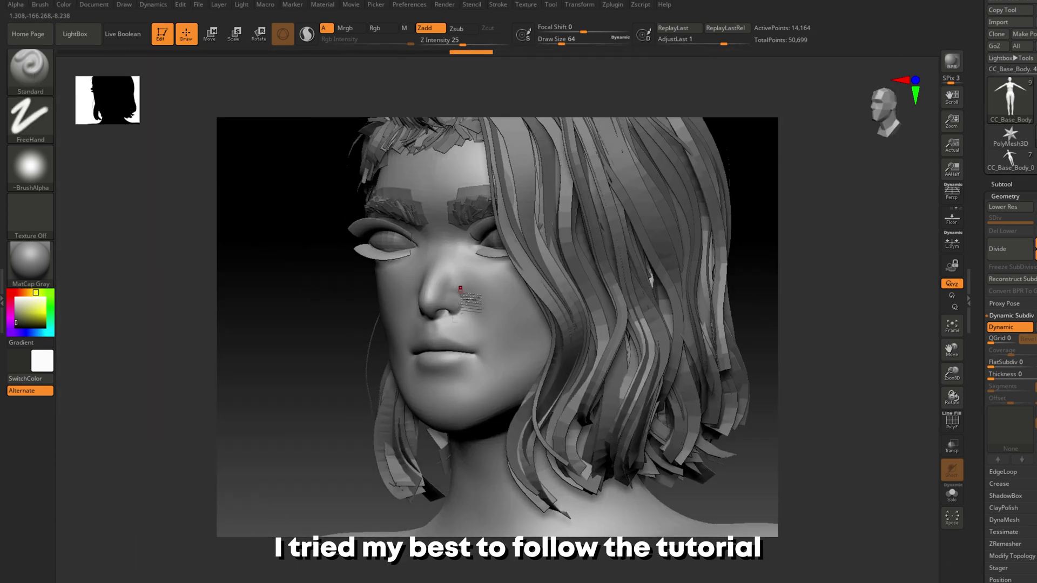
pyautogui.click(30, 119)
pyautogui.moveTo(648, 281)
pyautogui.keyDown('ctrl'); pyautogui.mouseDown(button='right')
pyautogui.moveTo(640, 262)
pyautogui.moveTo(637, 324)
pyautogui.mouseUp(button='right'); pyautogui.keyUp('ctrl')
pyautogui.moveTo(637, 324); pyautogui.dragTo(636, 391)
pyautogui.keyDown('alt'); pyautogui.moveTo(636, 391); pyautogui.dragTo(551, 298, button='right'); pyautogui.keyUp('alt')
pyautogui.click(551, 298)
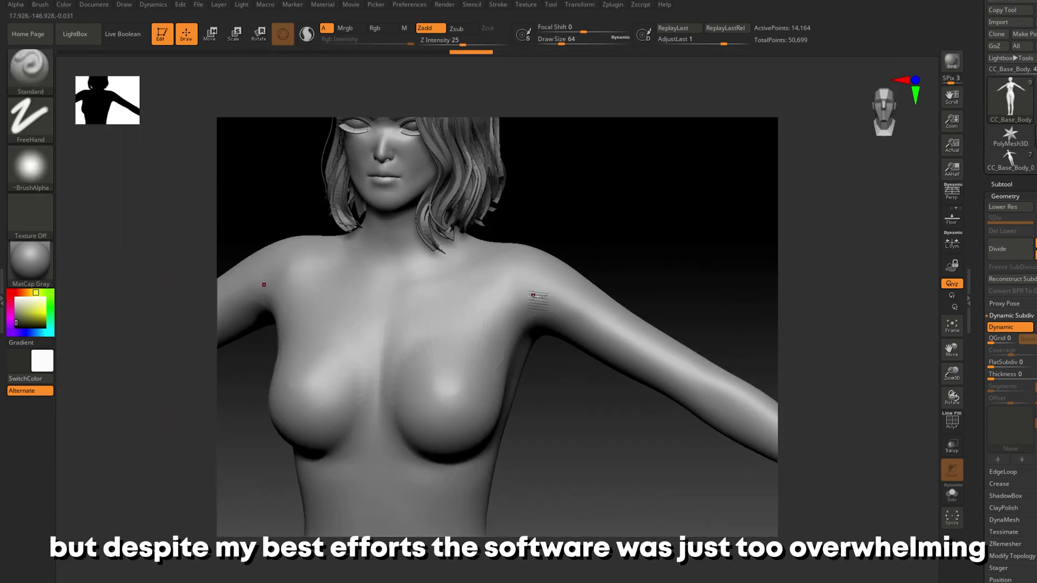
# Step: Try a brush stroke on the shoulder and undo the last two changes
pyautogui.click(524, 277)
pyautogui.hotkey('ctrl', 'z')
pyautogui.hotkey('ctrl', 'z')
# Step: Switch to the Move brush and set its draw size to about 714
pyautogui.moveTo(627, 325); pyautogui.dragTo(342, 286)
pyautogui.keyDown('ctrl'); pyautogui.moveTo(343, 287); pyautogui.dragTo(378, 281, button='right'); pyautogui.keyUp('ctrl')
pyautogui.click(47, 73)
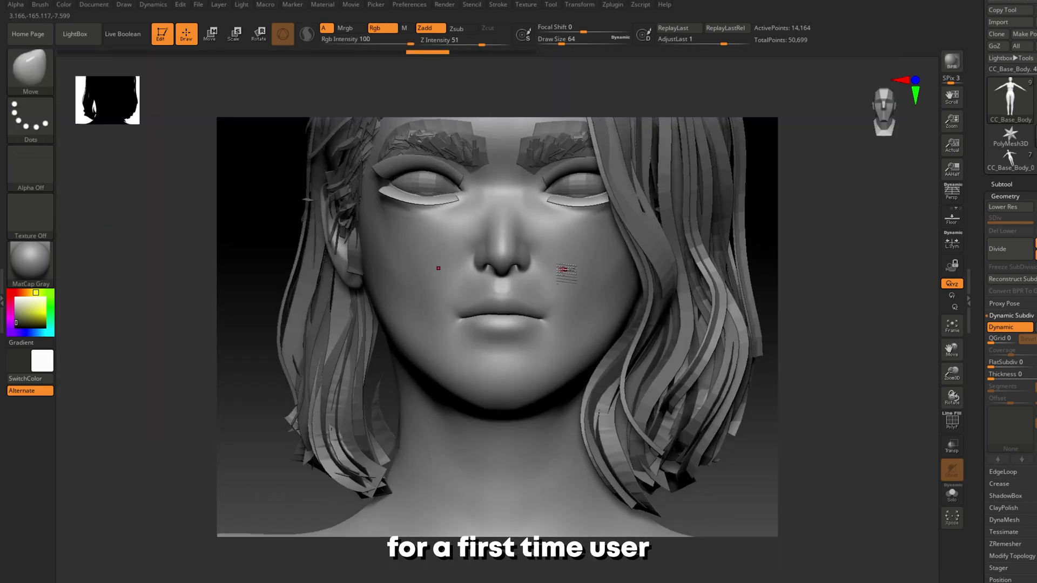
pyautogui.click(30, 262)
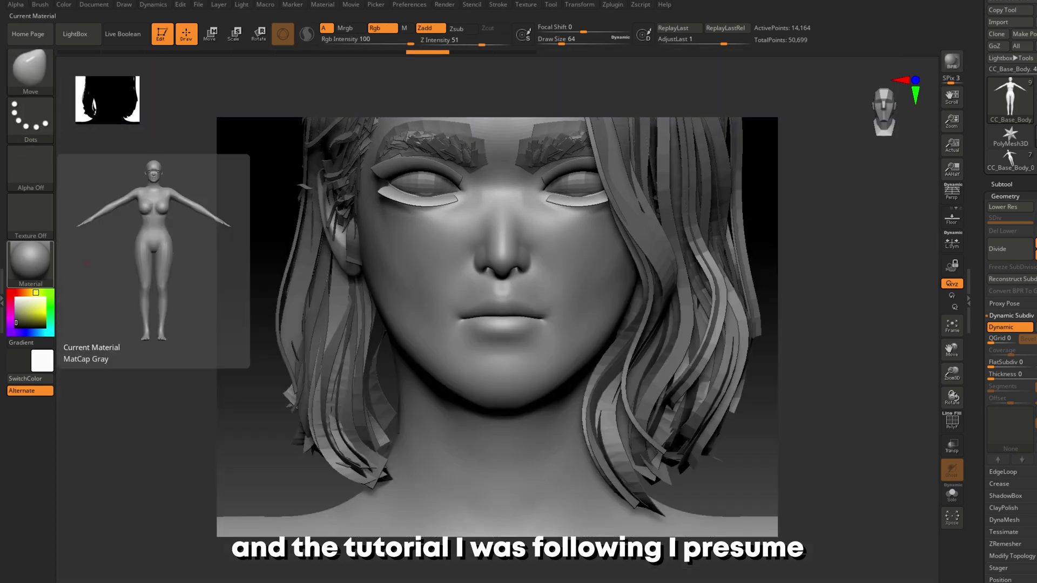
pyautogui.press('s')
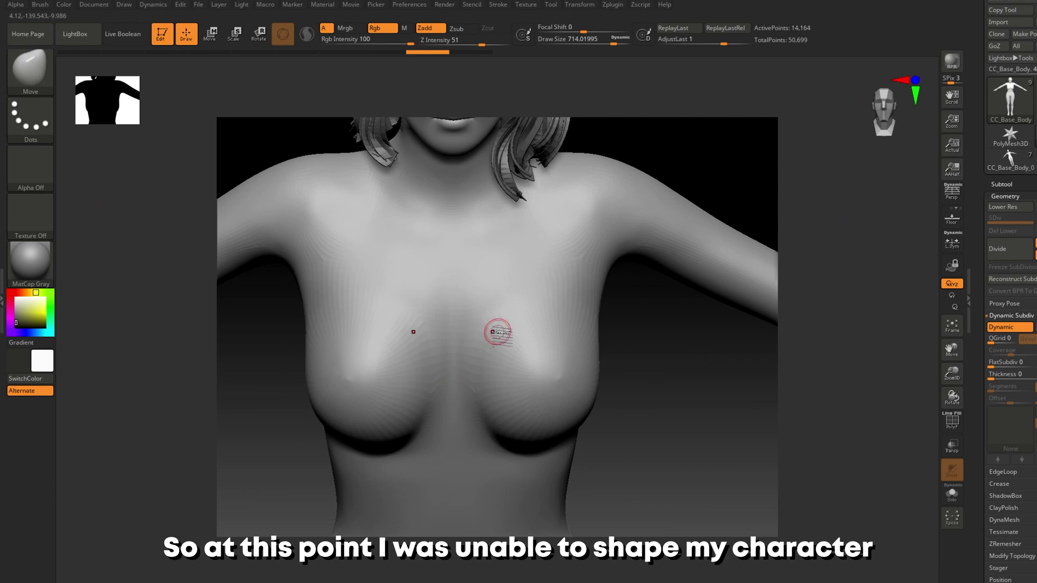
# Step: Open the 3D sculpting brush palette to choose another brush
pyautogui.press('b')
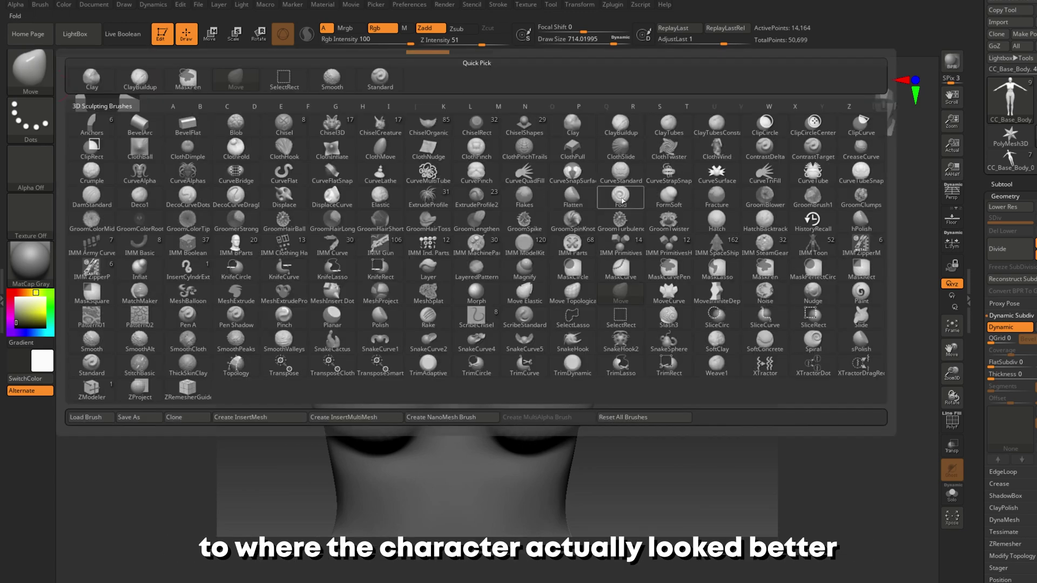
pyautogui.press('s')
pyautogui.press('m')
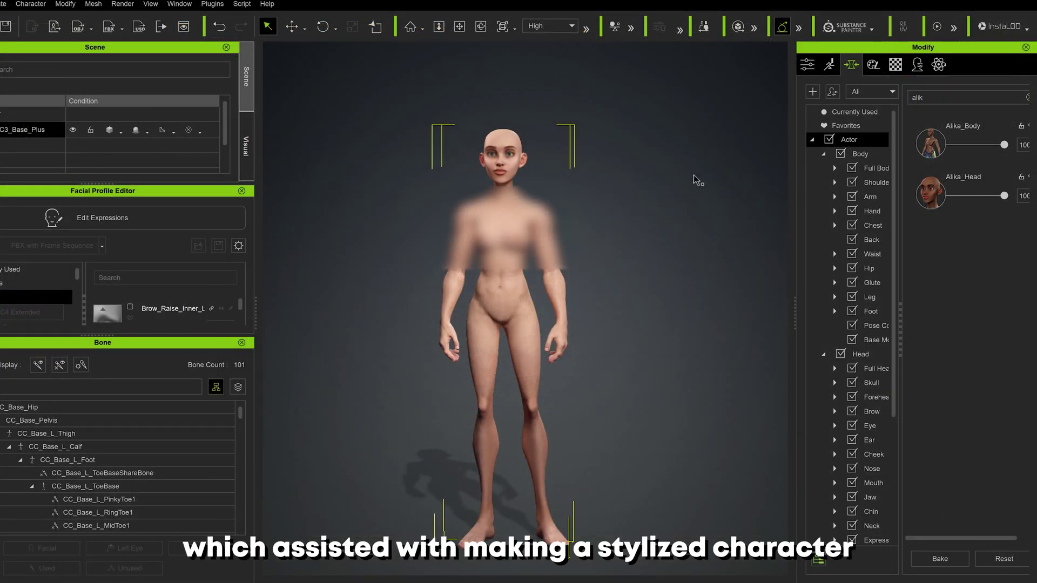
# Step: In Character Creator, lower the Alika_Body morph partway and adjust the chest shape directly on the body
pyautogui.scroll(1, 694, 179)
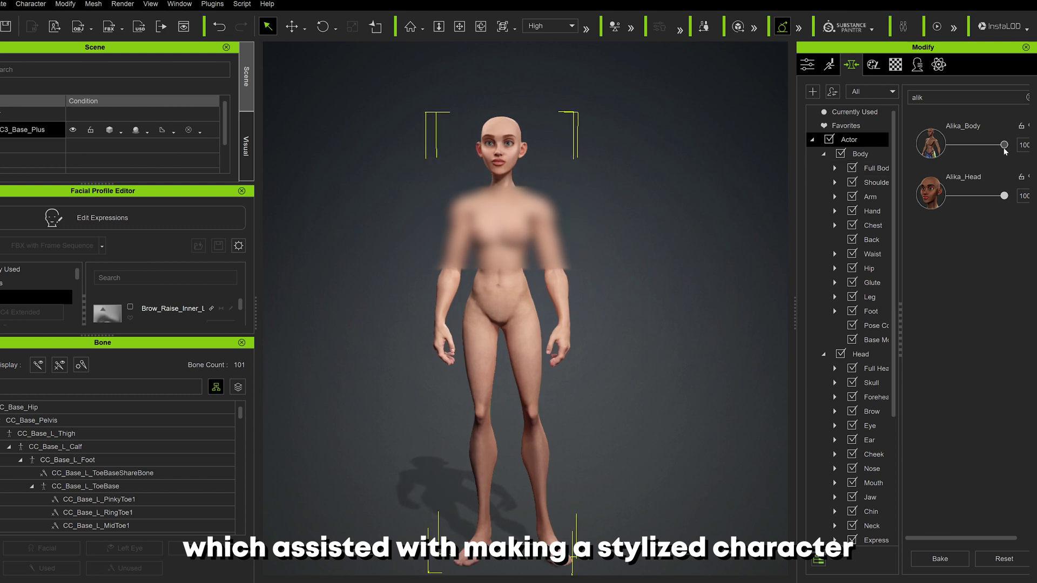
pyautogui.moveTo(1004, 146); pyautogui.dragTo(967, 145)
pyautogui.click(1027, 98)
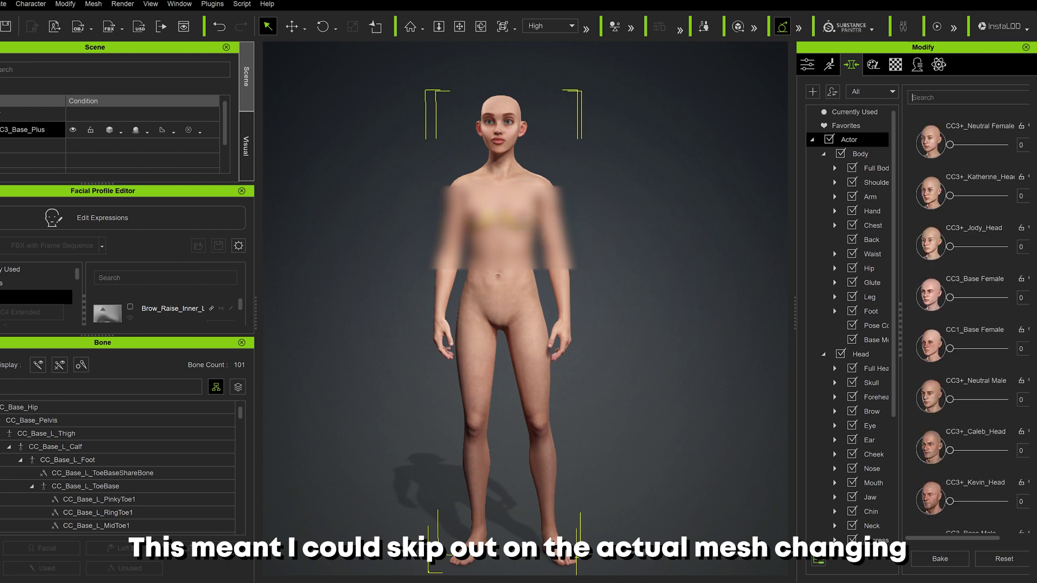
pyautogui.moveTo(520, 211); pyautogui.dragTo(537, 211)
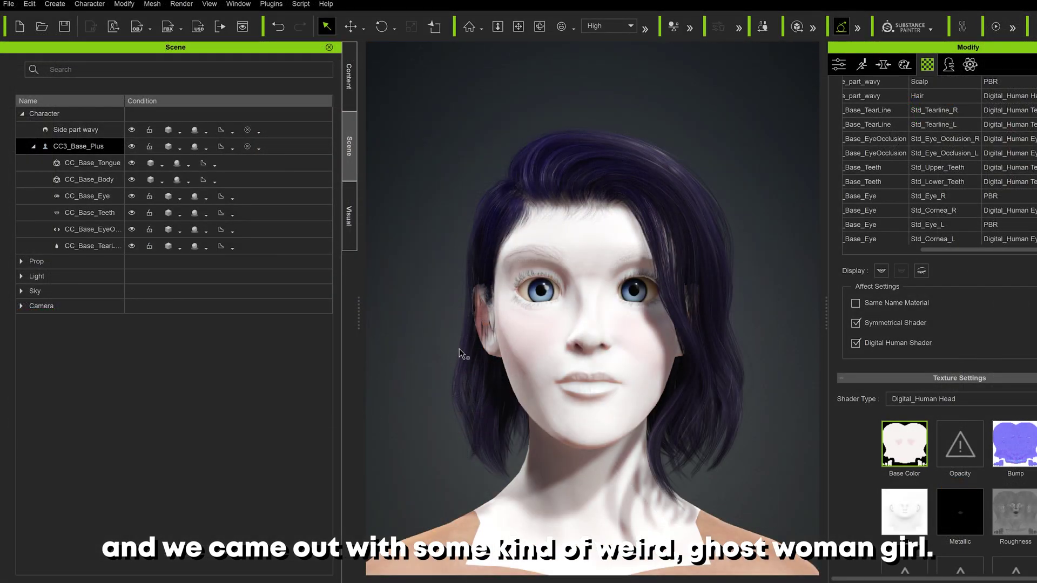
# Step: Compare the character's face and hair with the maid reference image open in Paint
pyautogui.moveTo(474, 396); pyautogui.dragTo(512, 401, button='right')
pyautogui.moveTo(512, 400); pyautogui.dragTo(476, 390)
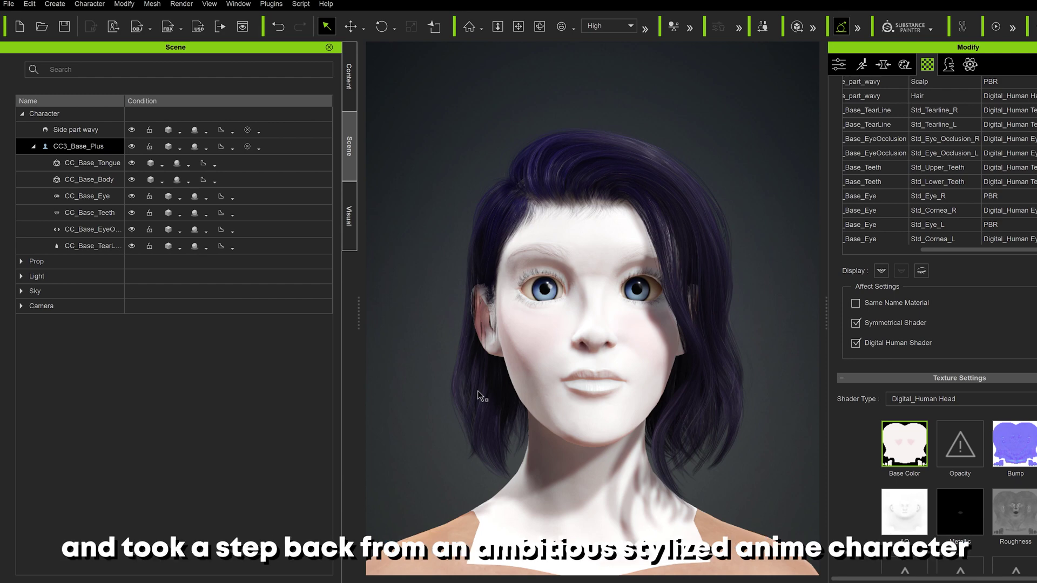
pyautogui.hotkey('alt', 'Tab')
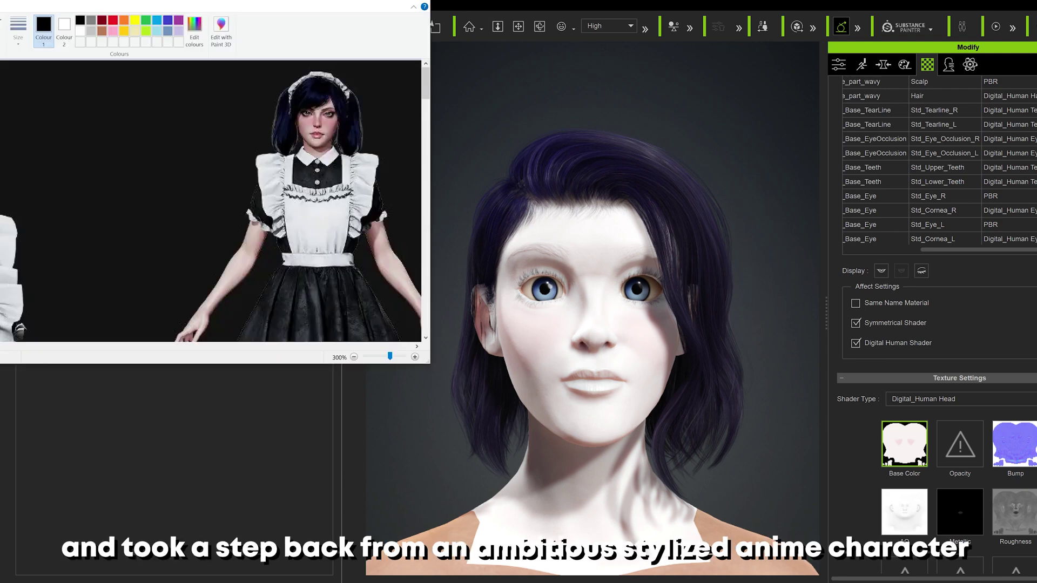
pyautogui.press('super+Down')
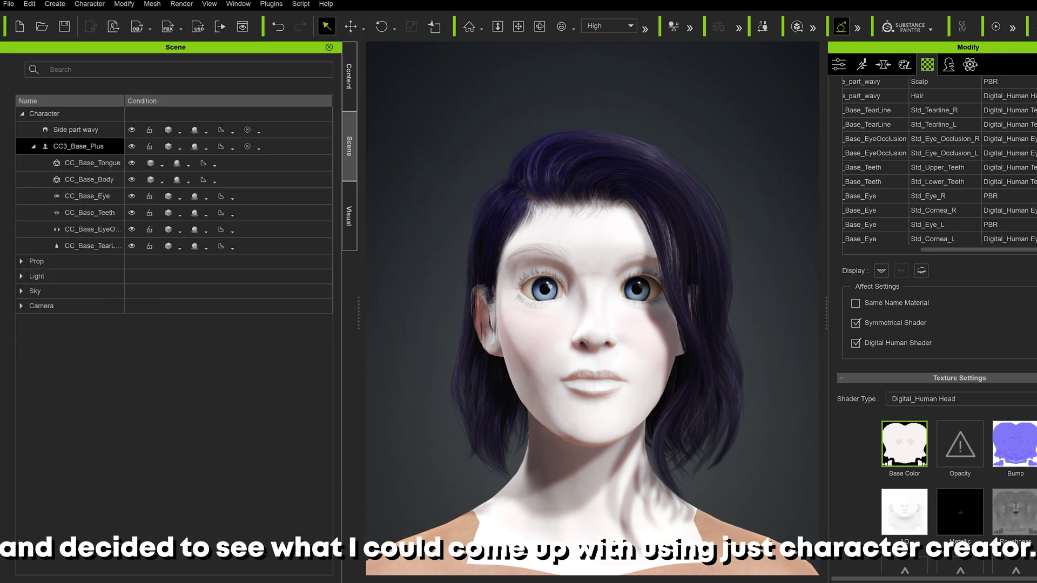
pyautogui.hotkey('alt', 'Tab')
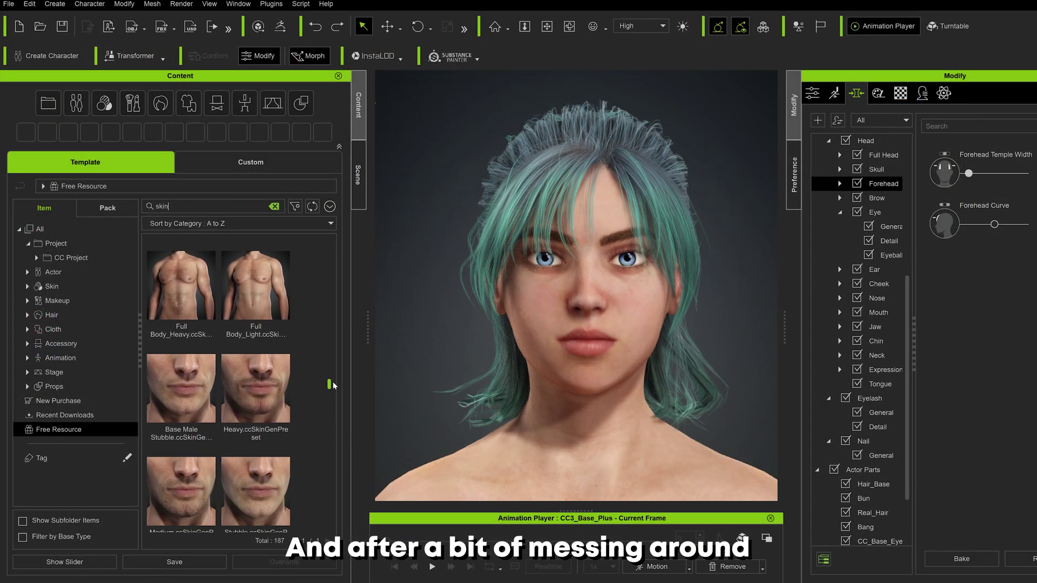
pyautogui.scroll(-5, 330, 405)
pyautogui.scroll(-5, 330, 405)
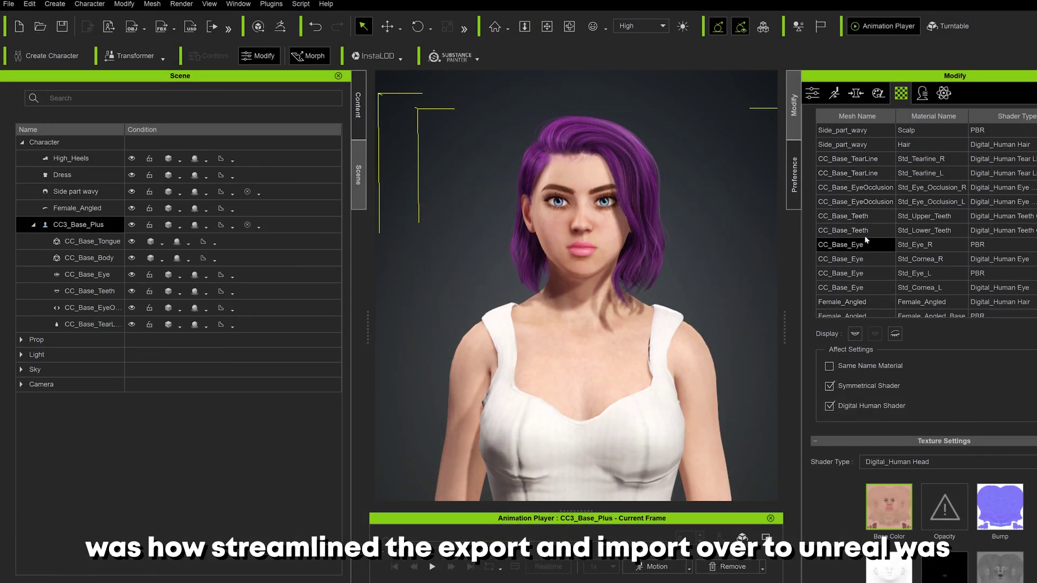
pyautogui.scroll(3, 872, 215)
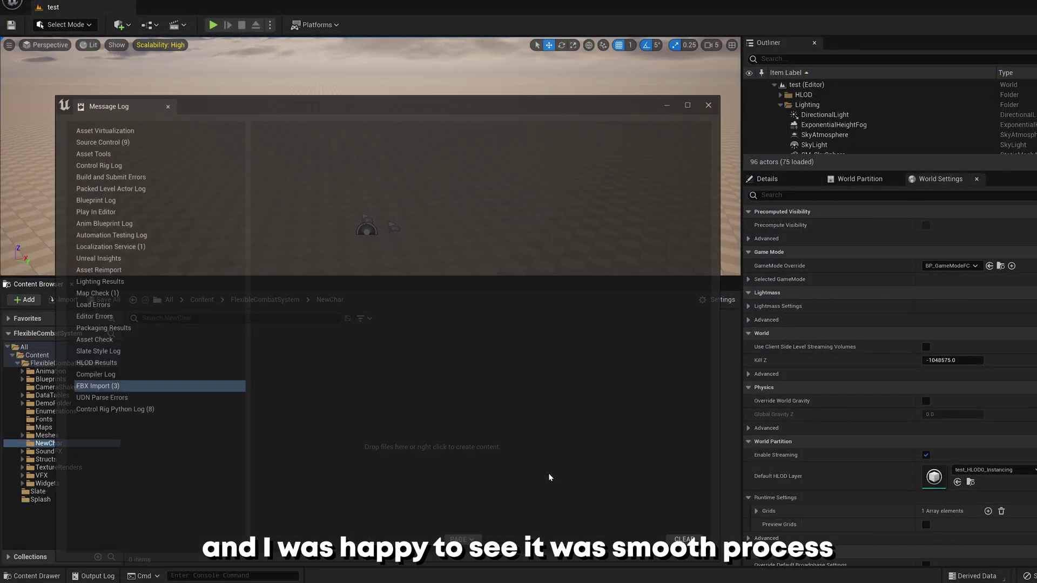
# Step: In Unreal Engine, dismiss the import log and open the CharExport2 skeletal mesh from the NewChar folder for inspection
pyautogui.click(711, 102)
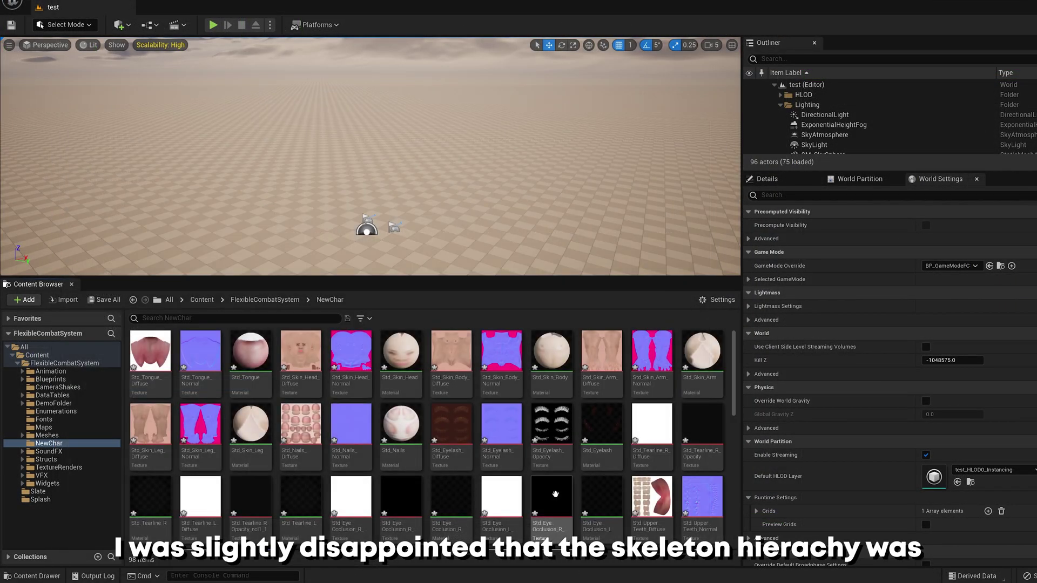
pyautogui.scroll(-4, 555, 448)
pyautogui.scroll(-4, 555, 448)
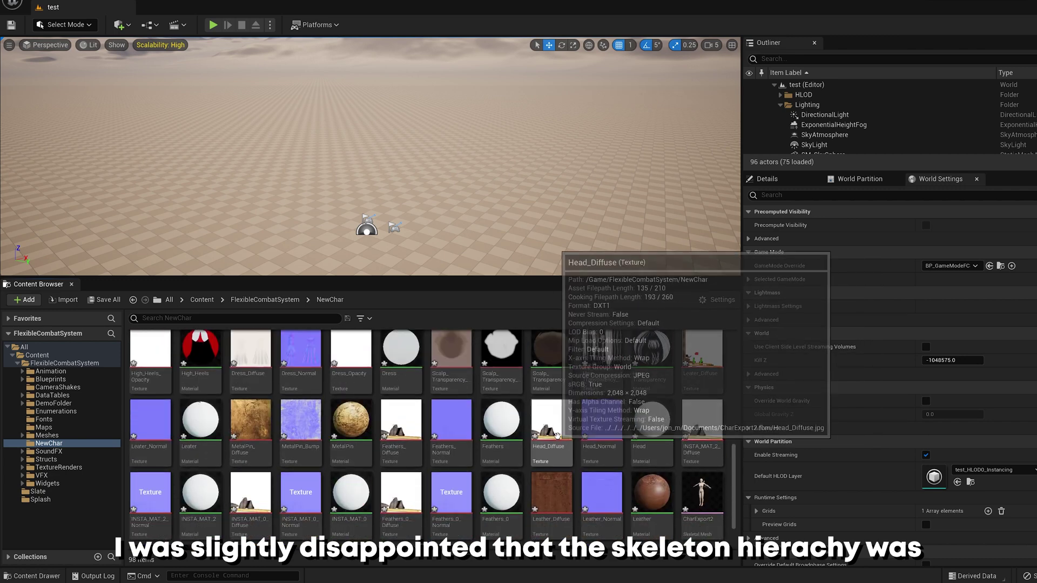
pyautogui.doubleClick(701, 477)
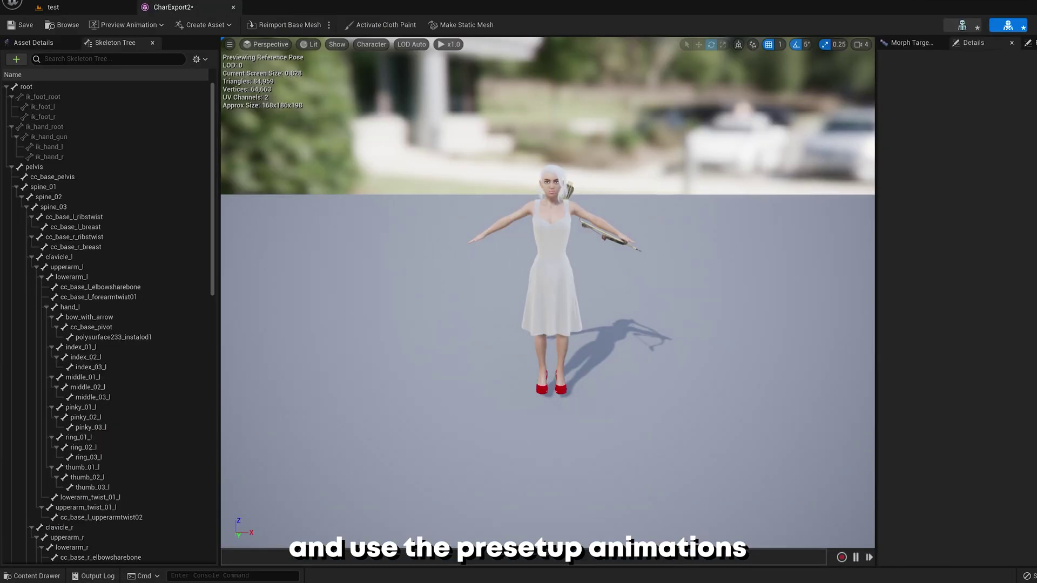
pyautogui.moveTo(547, 293)
pyautogui.mouseDown(button='right')
pyautogui.moveTo(547, 254)
pyautogui.moveTo(432, 275)
pyautogui.moveTo(346, 265)
pyautogui.moveTo(292, 243)
pyautogui.moveTo(411, 280)
pyautogui.moveTo(378, 265)
pyautogui.moveTo(496, 243)
pyautogui.moveTo(459, 286)
pyautogui.moveTo(459, 324)
pyautogui.moveTo(459, 243)
pyautogui.moveTo(464, 259)
pyautogui.moveTo(583, 270)
pyautogui.moveTo(561, 259)
pyautogui.moveTo(459, 270)
pyautogui.moveTo(459, 232)
pyautogui.moveTo(459, 270)
pyautogui.moveTo(567, 291)
pyautogui.mouseUp(button='right')
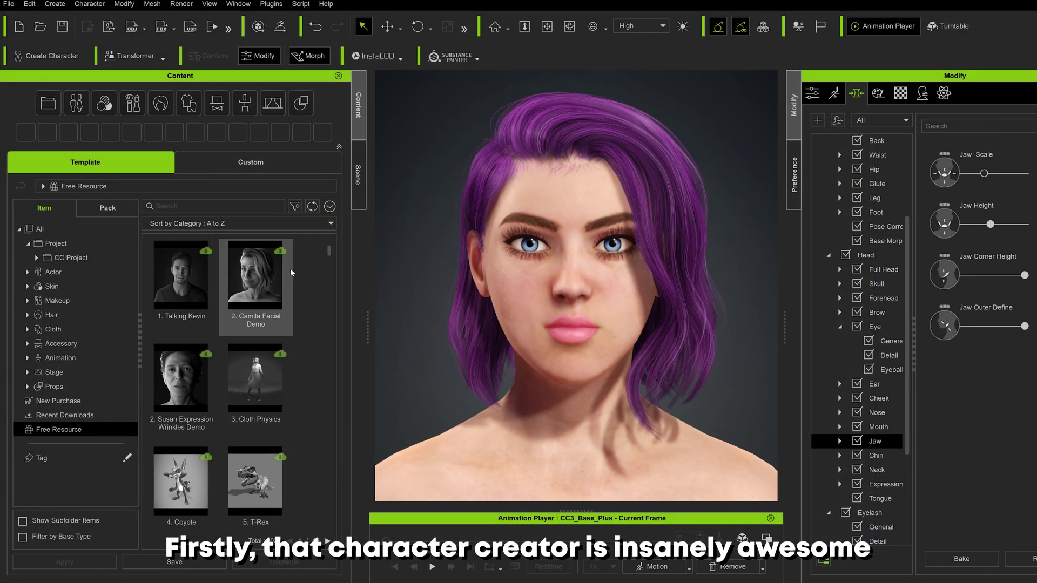
pyautogui.scroll(-10, 317, 329)
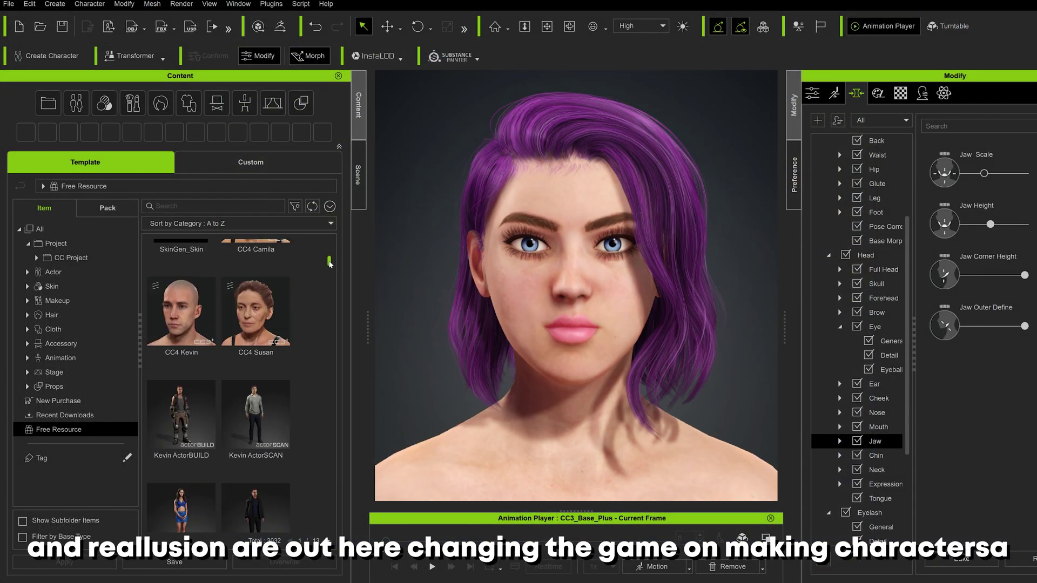
pyautogui.scroll(-10, 318, 328)
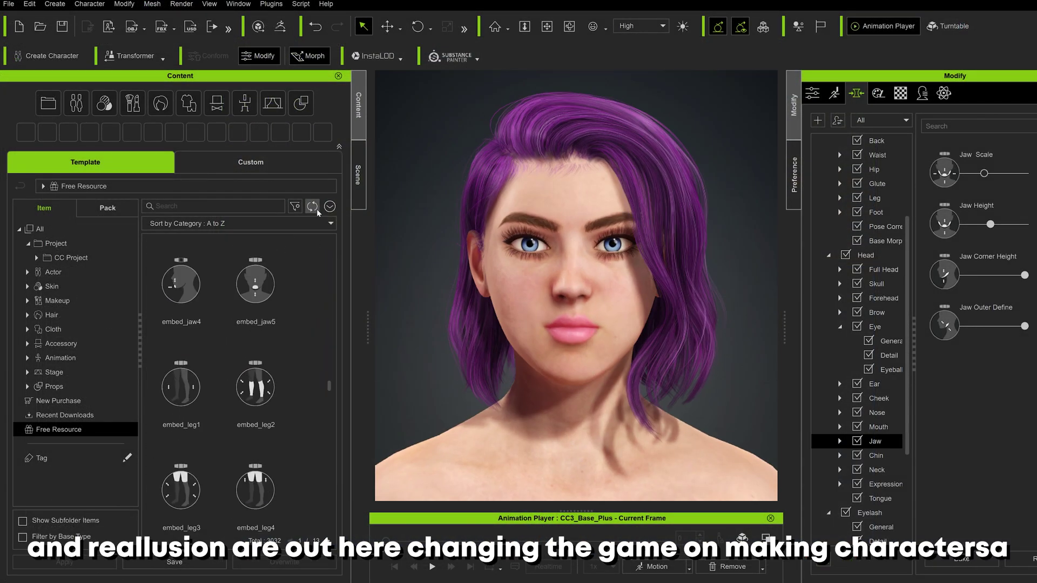
pyautogui.moveTo(329, 387); pyautogui.dragTo(329, 250)
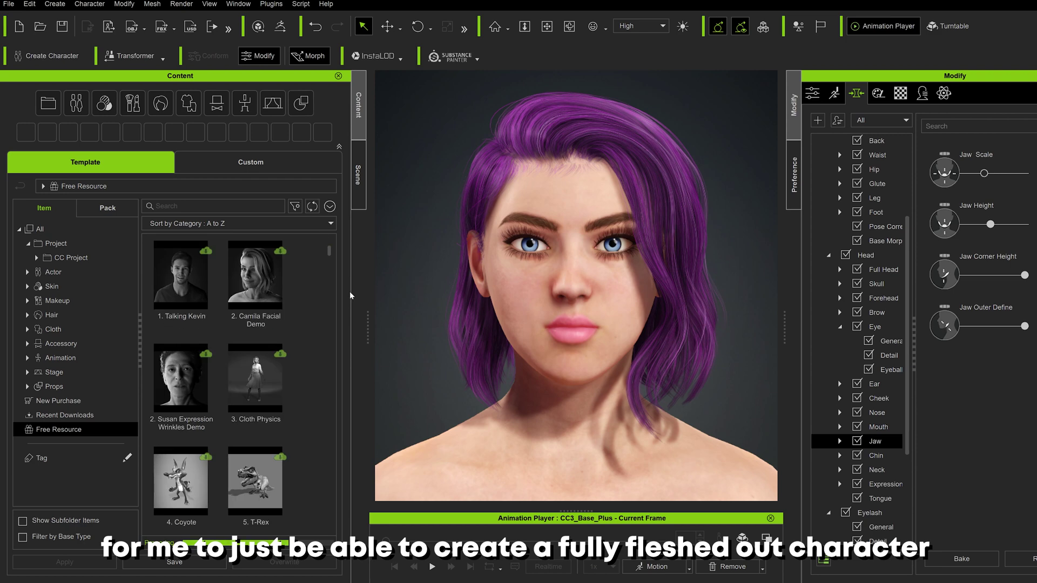
# Step: Show the eye's PBR material settings, lower its Alpha Threshold to the minimum and switch the threshold off
pyautogui.click(900, 93)
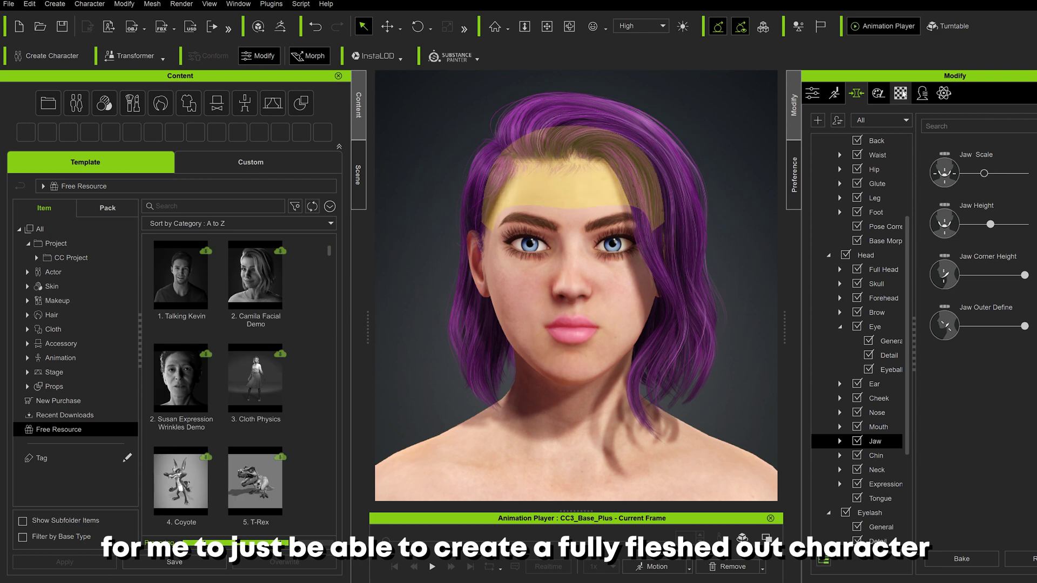
pyautogui.scroll(-2, 851, 271)
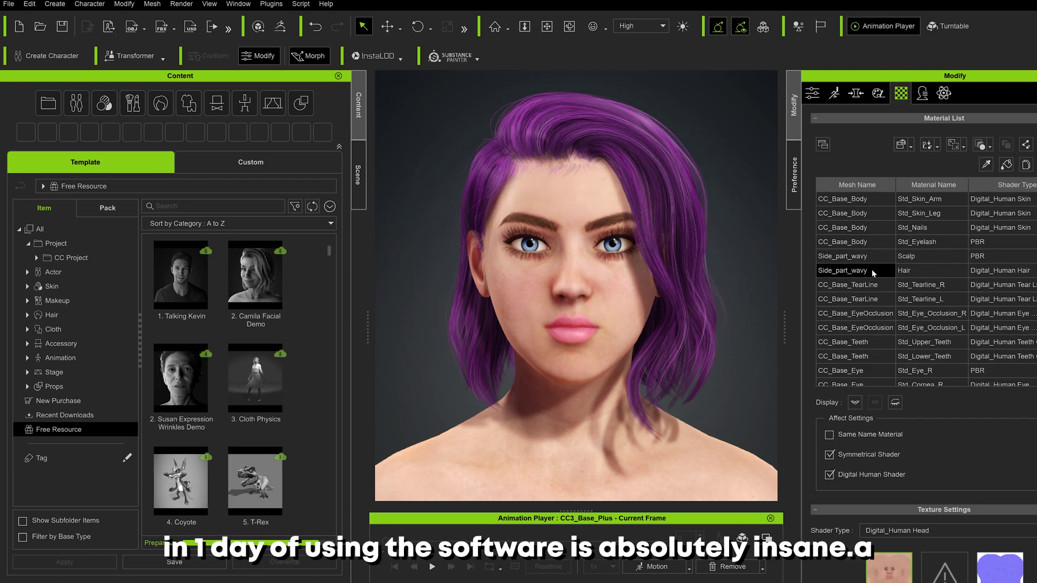
pyautogui.scroll(-10, 850, 331)
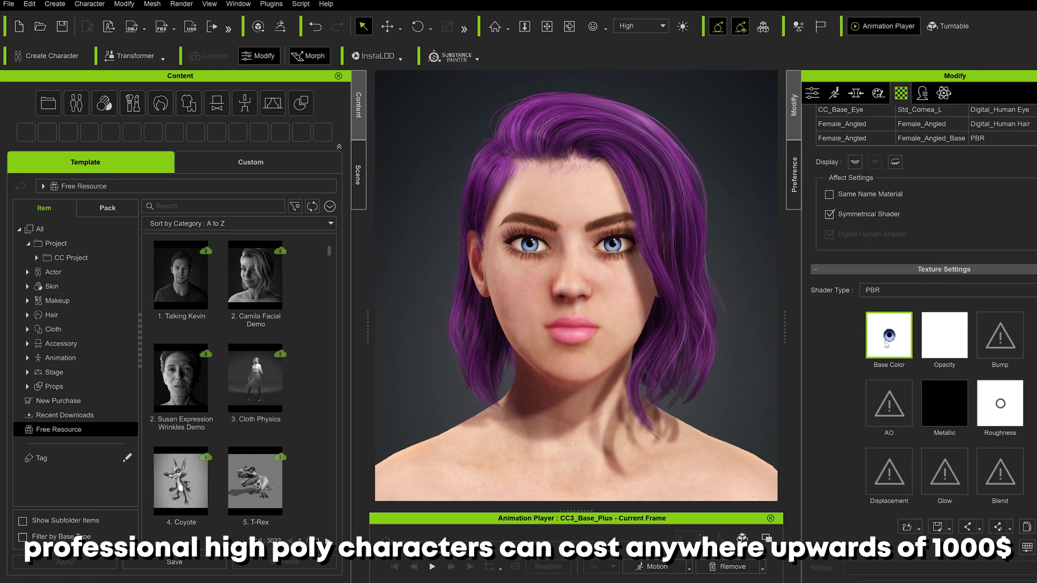
pyautogui.scroll(-5, 825, 331)
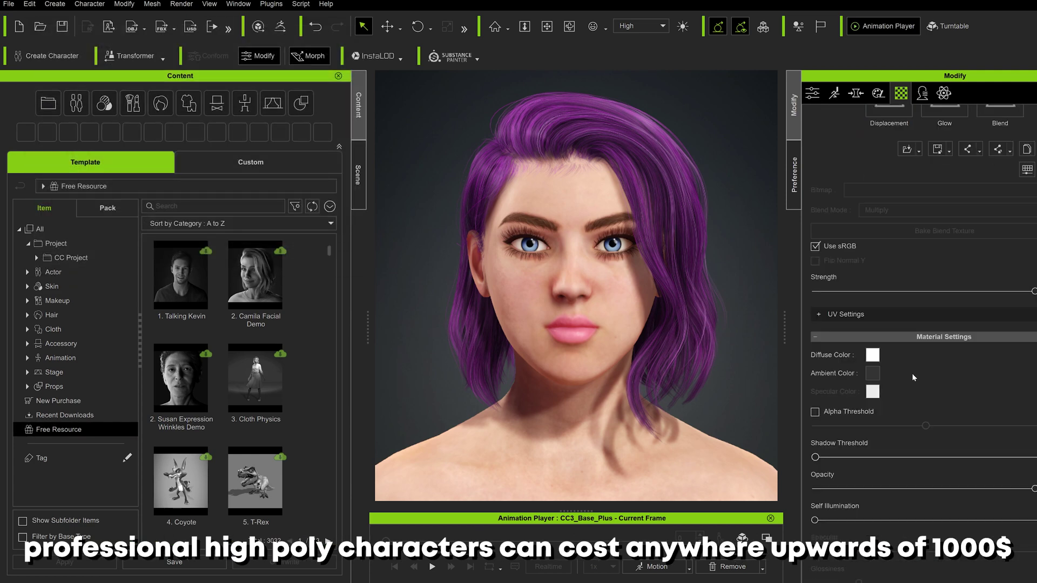
pyautogui.moveTo(1009, 389); pyautogui.dragTo(815, 391)
pyautogui.click(815, 377)
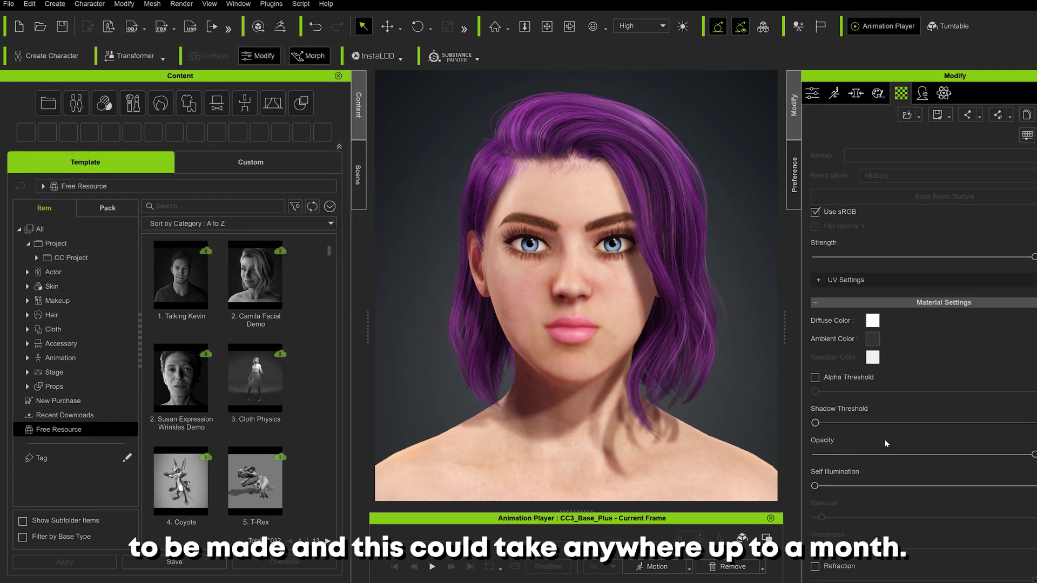
# Step: Review the eye's material settings and diffuse color, the skin and makeup editor, and the jaw morphs
pyautogui.scroll(-10, 911, 458)
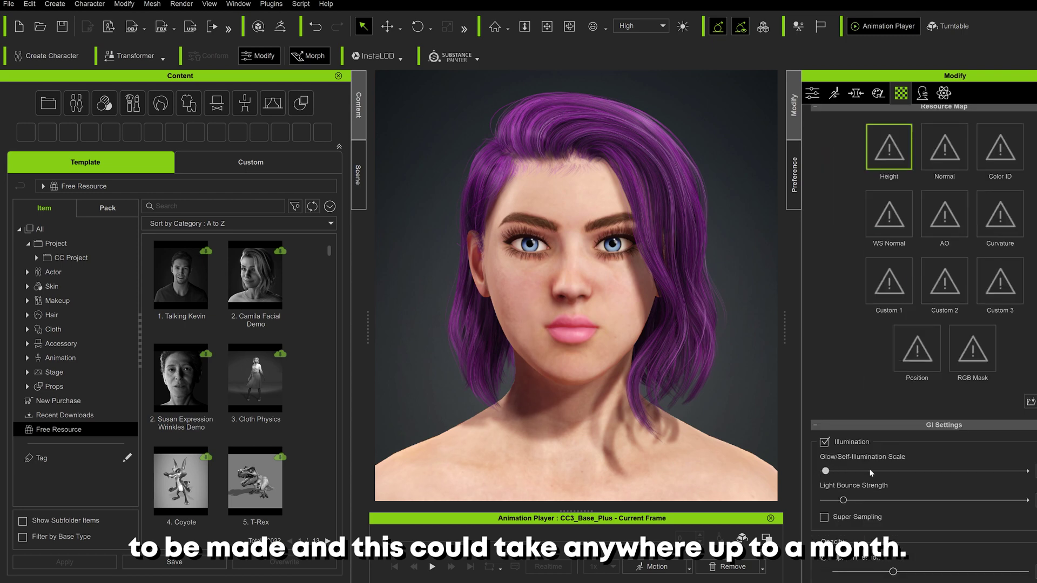
pyautogui.scroll(8, 940, 360)
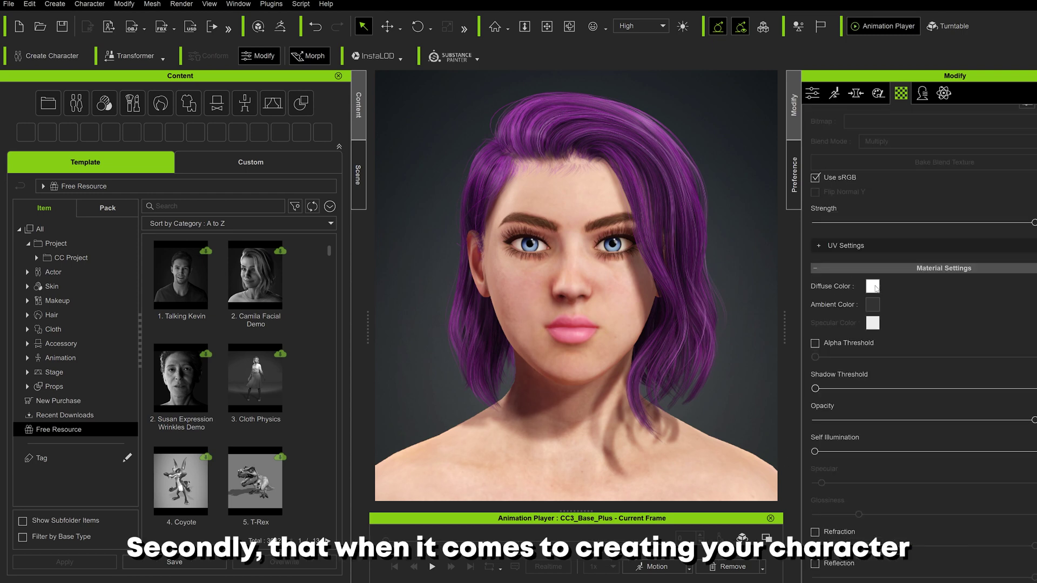
pyautogui.click(872, 286)
pyautogui.press('Escape')
pyautogui.scroll(8, 870, 375)
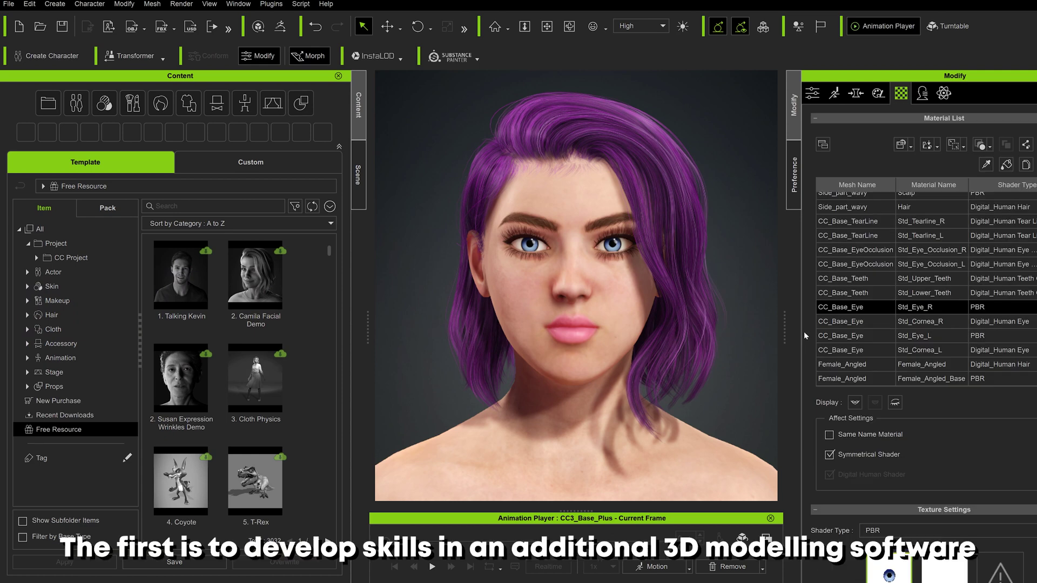
pyautogui.click(878, 94)
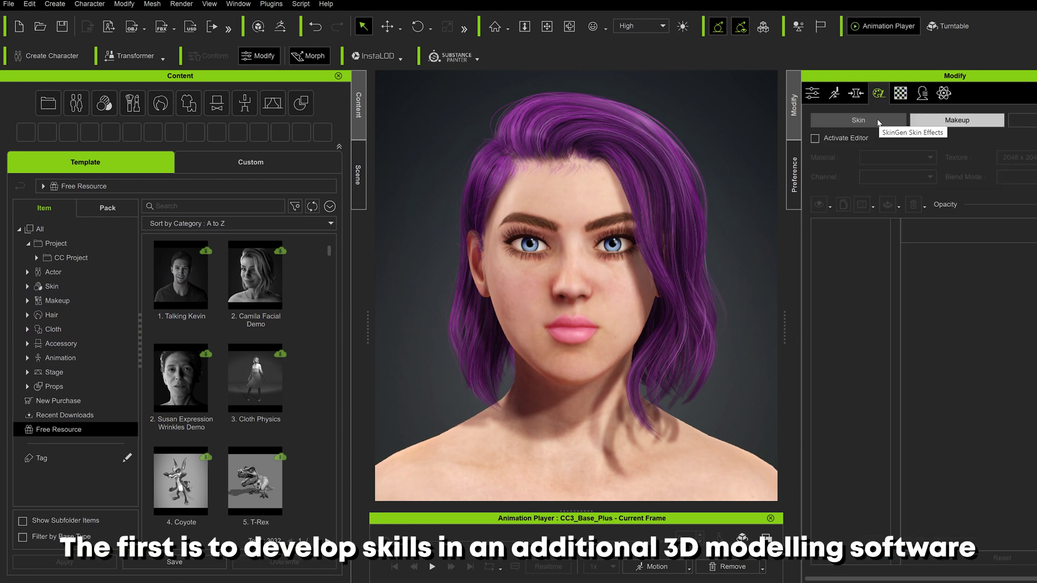
pyautogui.click(856, 93)
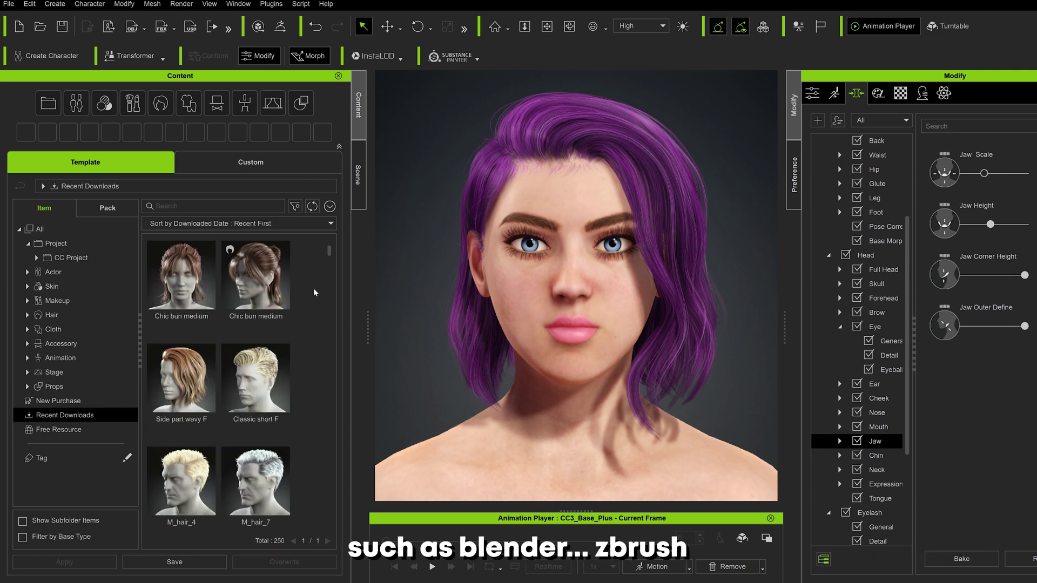
# Step: Browse the recently downloaded content and open the Stylings pack in the Shirts category
pyautogui.moveTo(330, 253); pyautogui.dragTo(331, 391)
pyautogui.rightClick(233, 323)
pyautogui.click(254, 432)
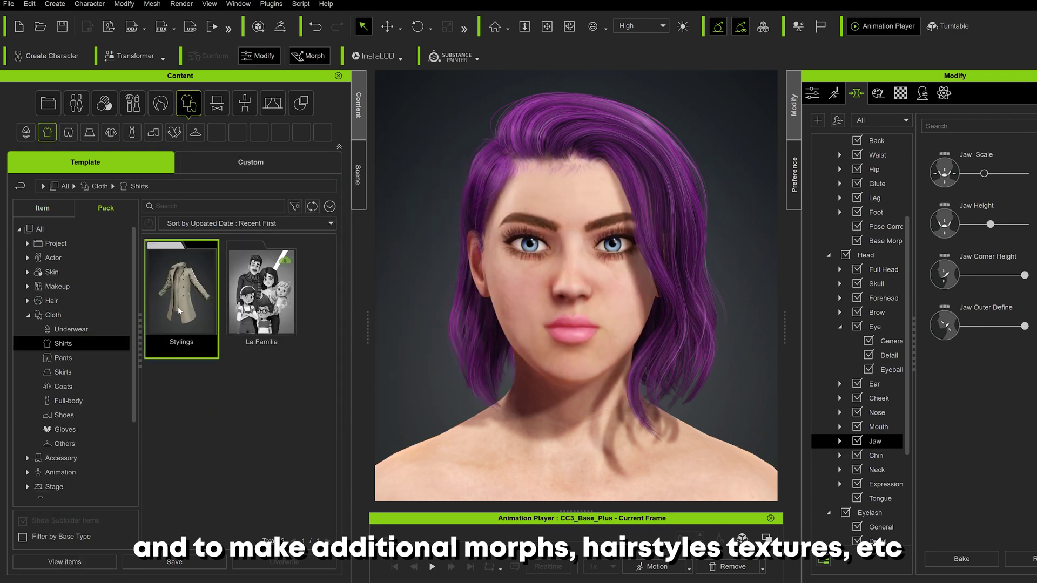
pyautogui.doubleClick(179, 310)
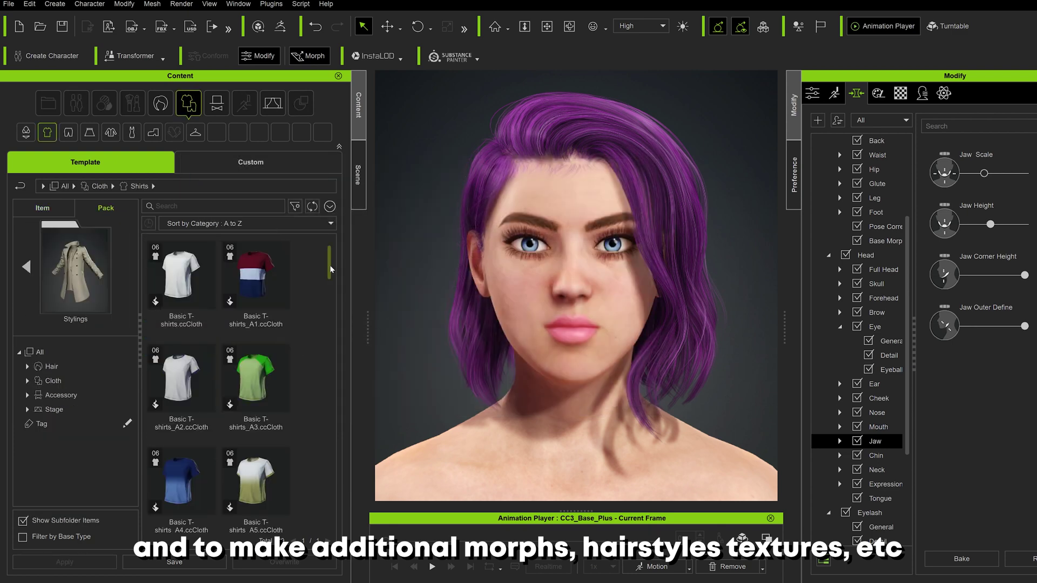
# Step: Dress the character in Crop T-shirts_A2 from the Stylings pack
pyautogui.scroll(-4, 181, 432)
pyautogui.moveTo(181, 434); pyautogui.dragTo(520, 380)
pyautogui.scroll(-6, 511, 386)
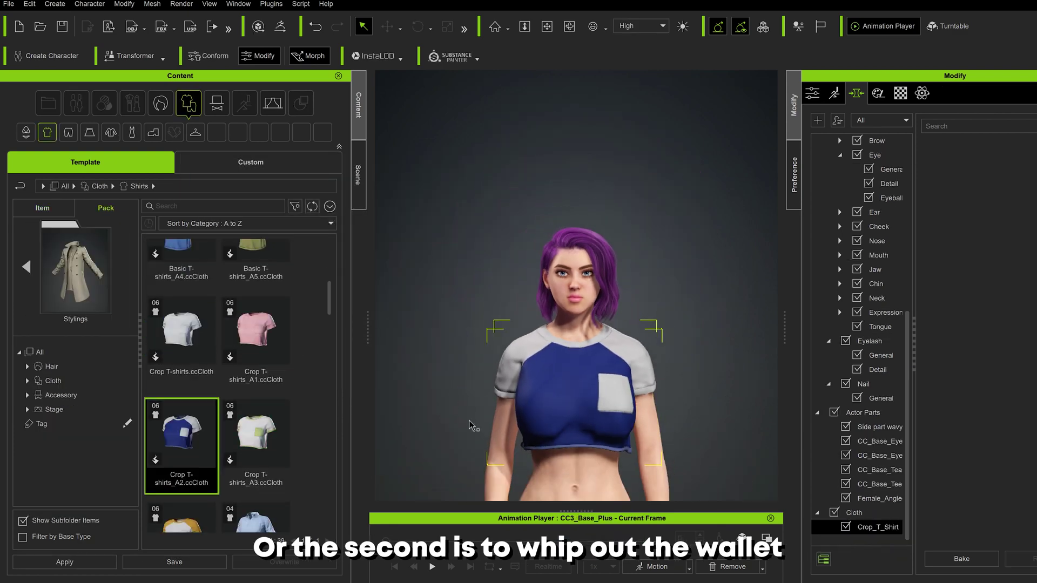
# Step: Examine the crop T-shirt's fit on the character from the face down to the full body and at an angle
pyautogui.click(505, 287)
pyautogui.moveTo(504, 287); pyautogui.dragTo(464, 351, button='middle')
pyautogui.moveTo(620, 302); pyautogui.dragTo(636, 319, button='middle')
pyautogui.scroll(-1, 620, 322)
pyautogui.scroll(5, 638, 329)
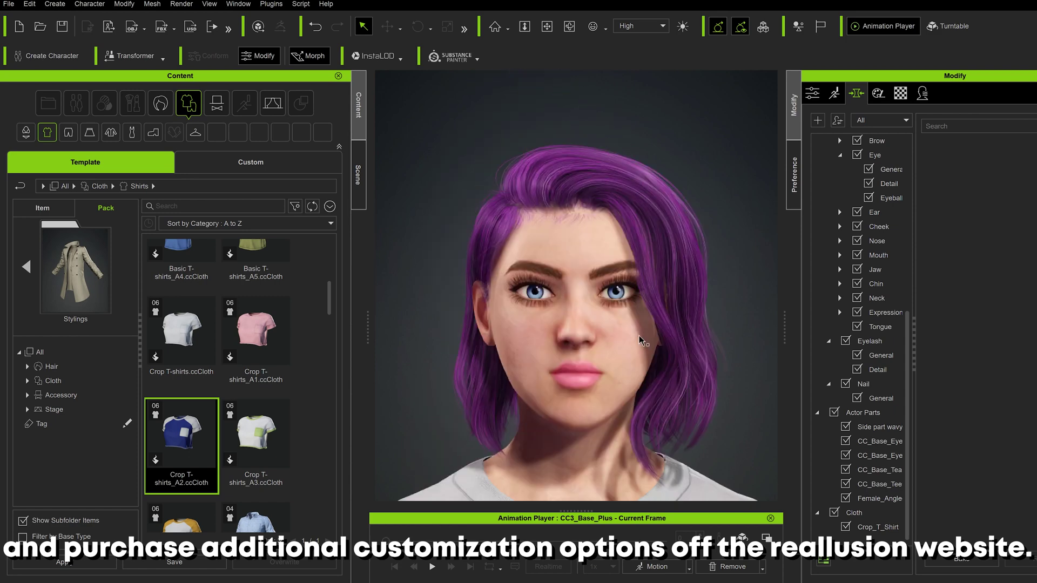
pyautogui.scroll(-5, 626, 337)
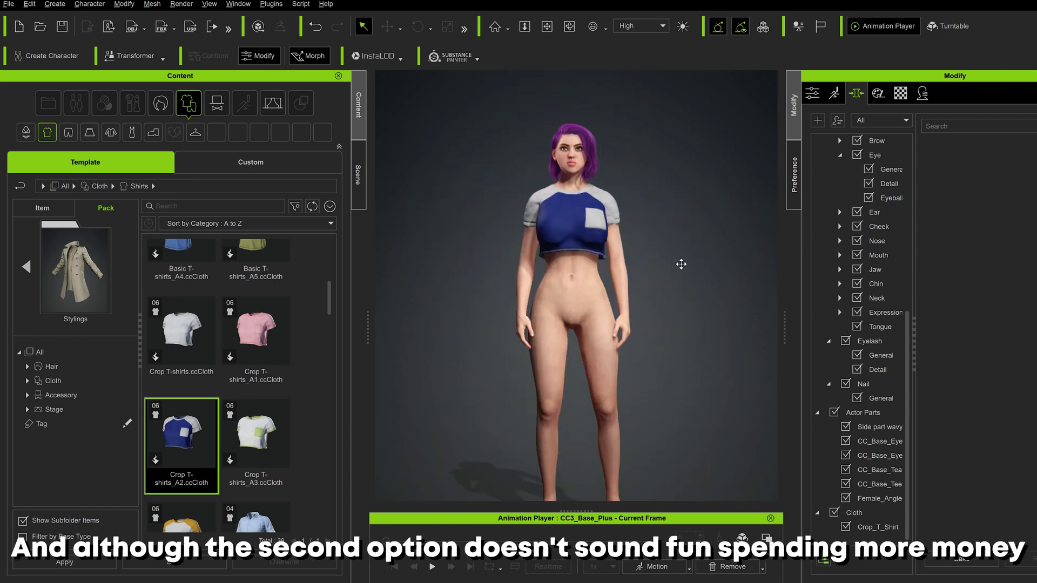
pyautogui.click(613, 332)
pyautogui.moveTo(612, 326); pyautogui.dragTo(612, 439)
pyautogui.click(579, 274)
pyautogui.moveTo(580, 276); pyautogui.dragTo(504, 274, button='right')
pyautogui.click(504, 274)
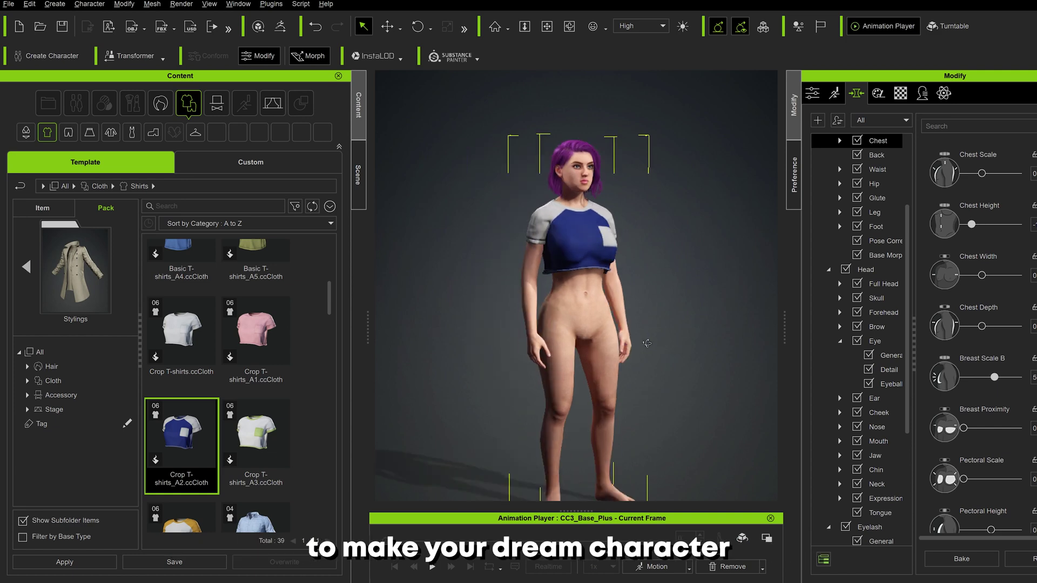
# Step: Dress the character in the Camisole and delete the crop T-shirt from the scene
pyautogui.scroll(-5, 256, 324)
pyautogui.moveTo(254, 324); pyautogui.dragTo(582, 261)
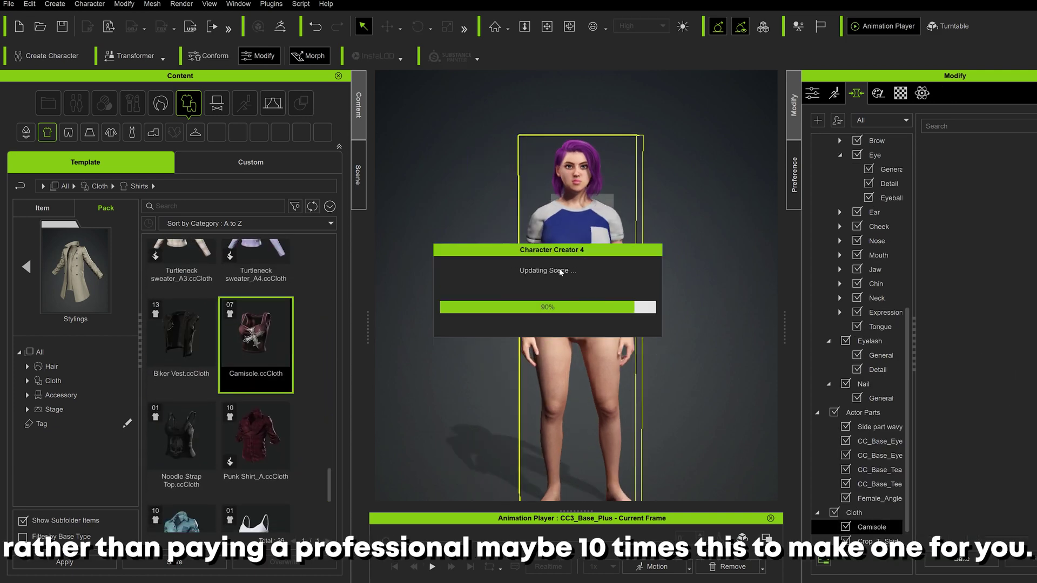
pyautogui.click(357, 174)
pyautogui.press('Delete')
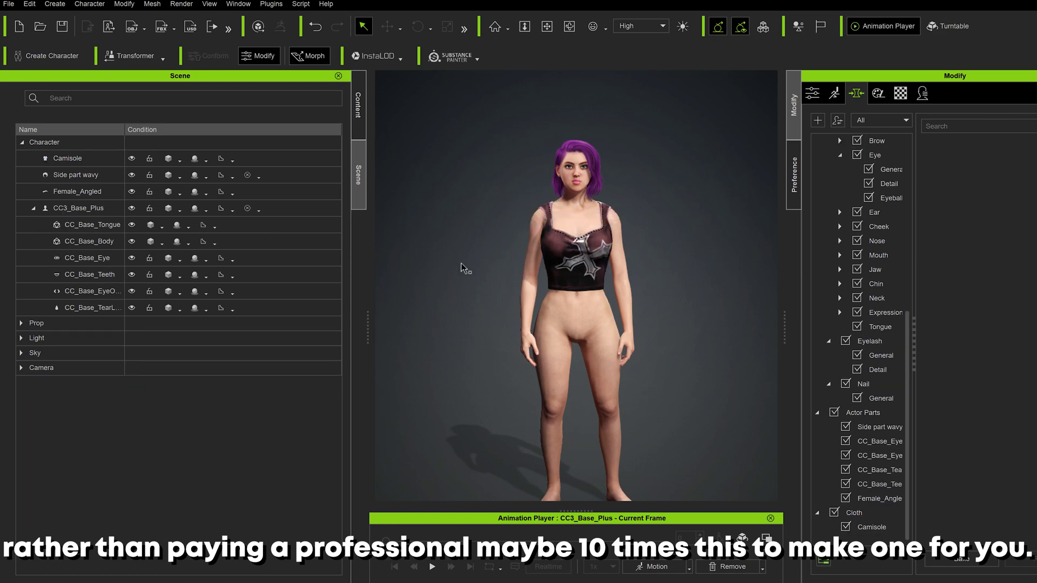